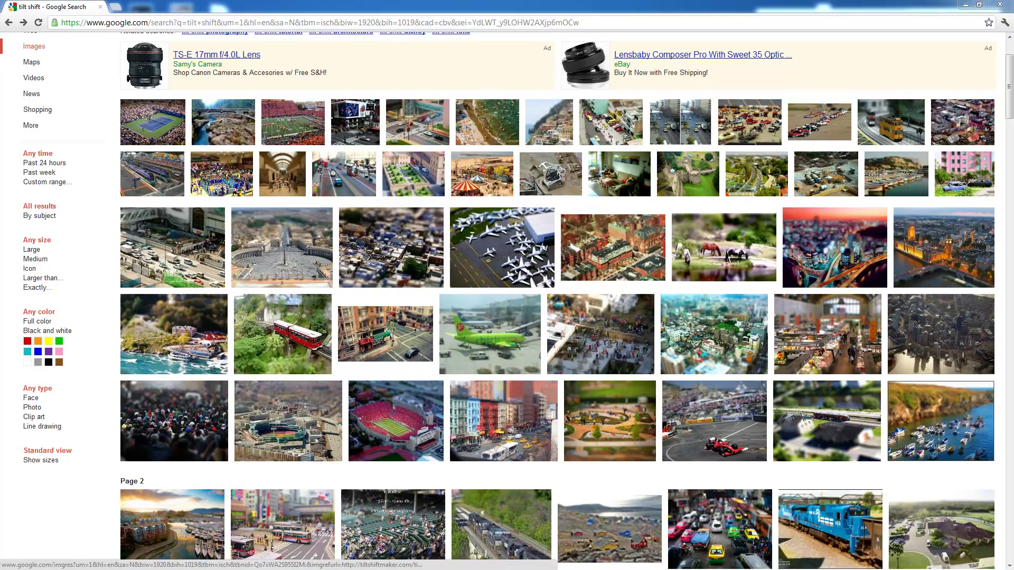
# Scroll through the browser page to look over the search results
pyautogui.scroll(2, 581, 79)
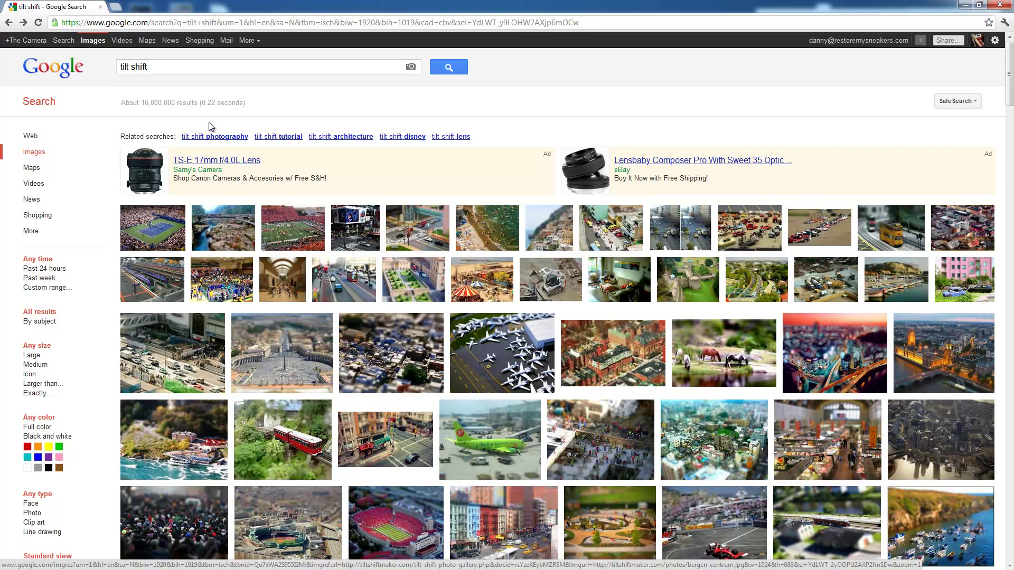
pyautogui.scroll(-1, 344, 250)
pyautogui.scroll(-1, 343, 250)
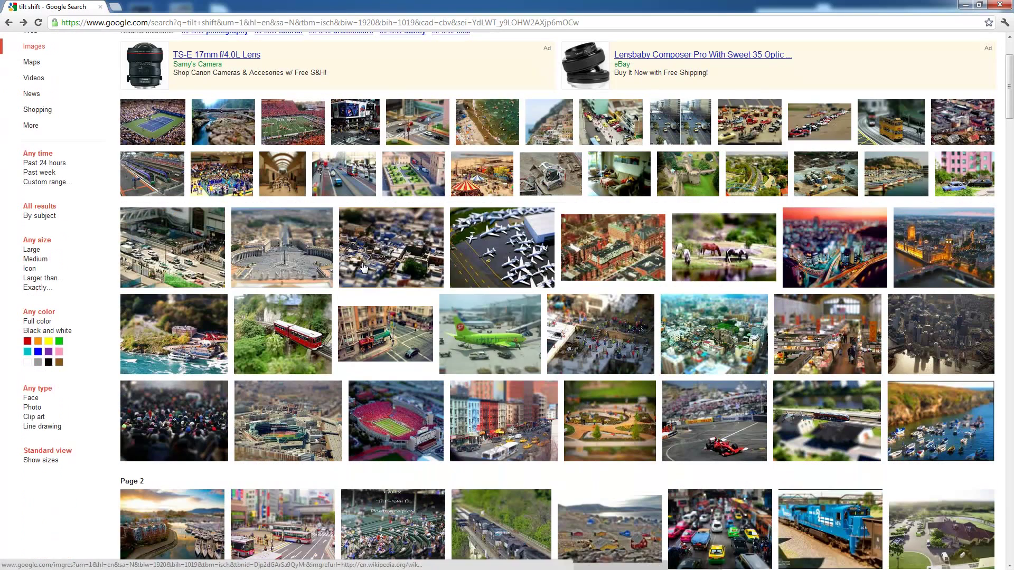
pyautogui.moveTo(537, 255)
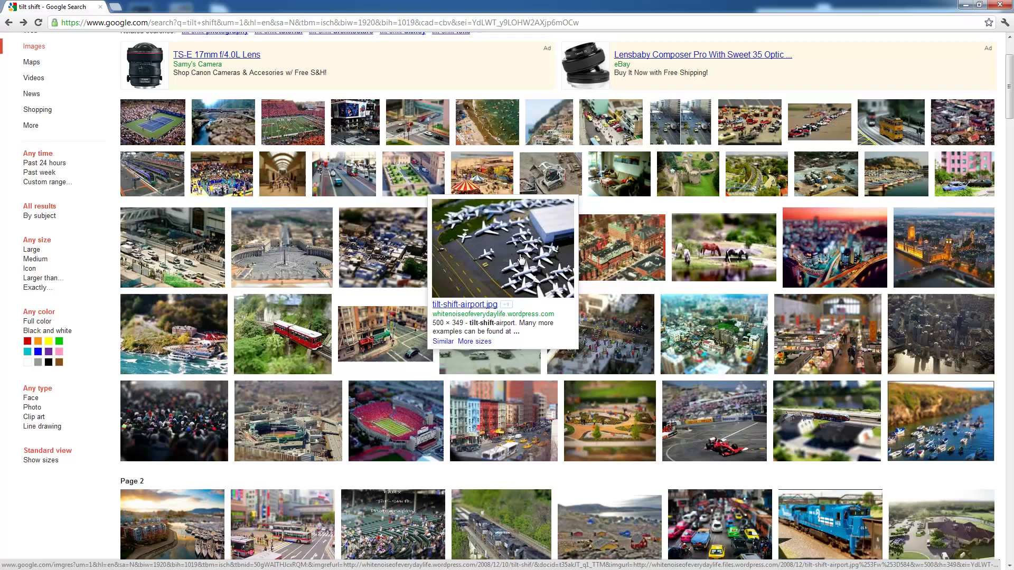
pyautogui.scroll(-1, 522, 259)
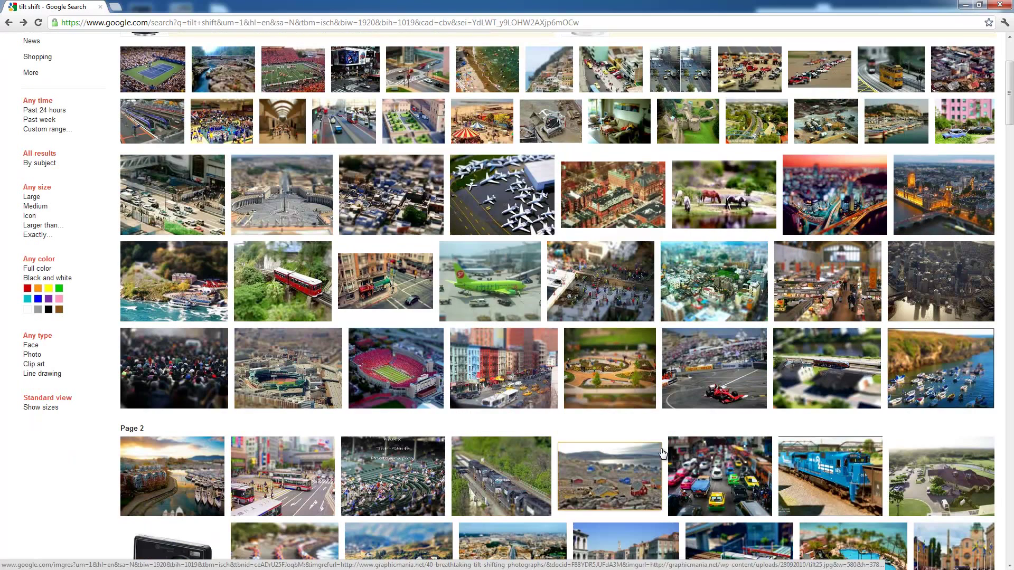
pyautogui.moveTo(716, 481)
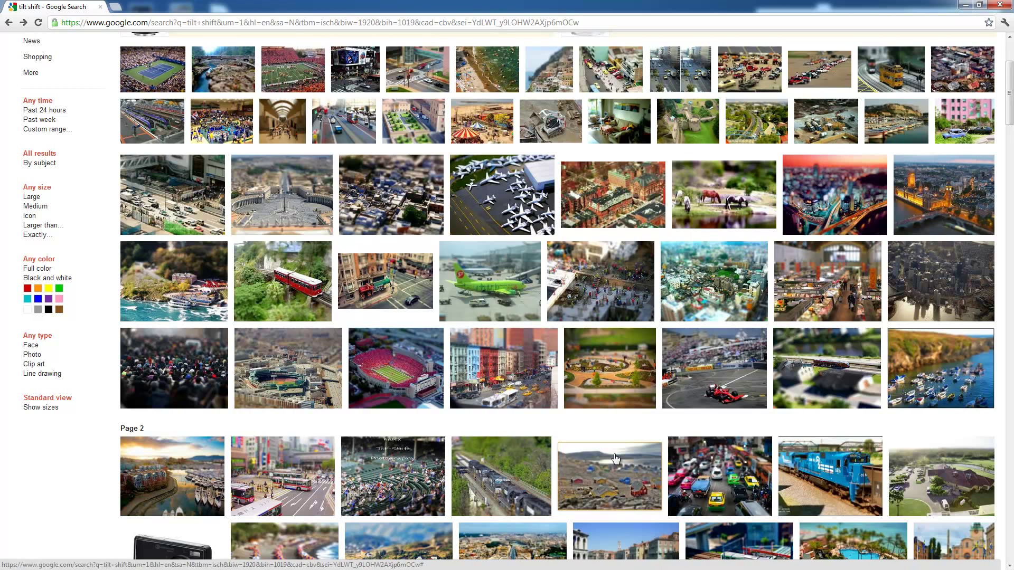
pyautogui.moveTo(605, 403)
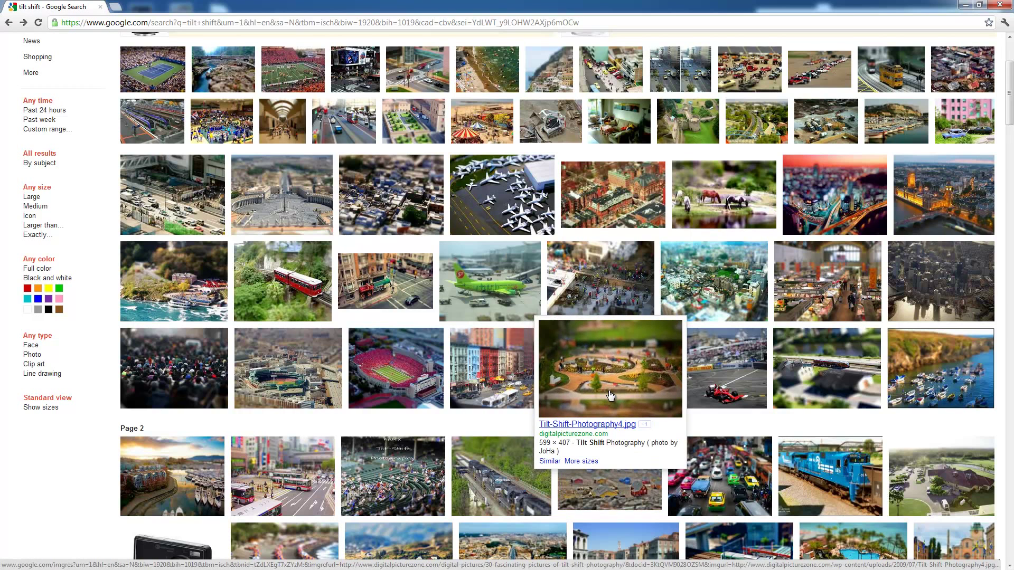
pyautogui.moveTo(706, 291)
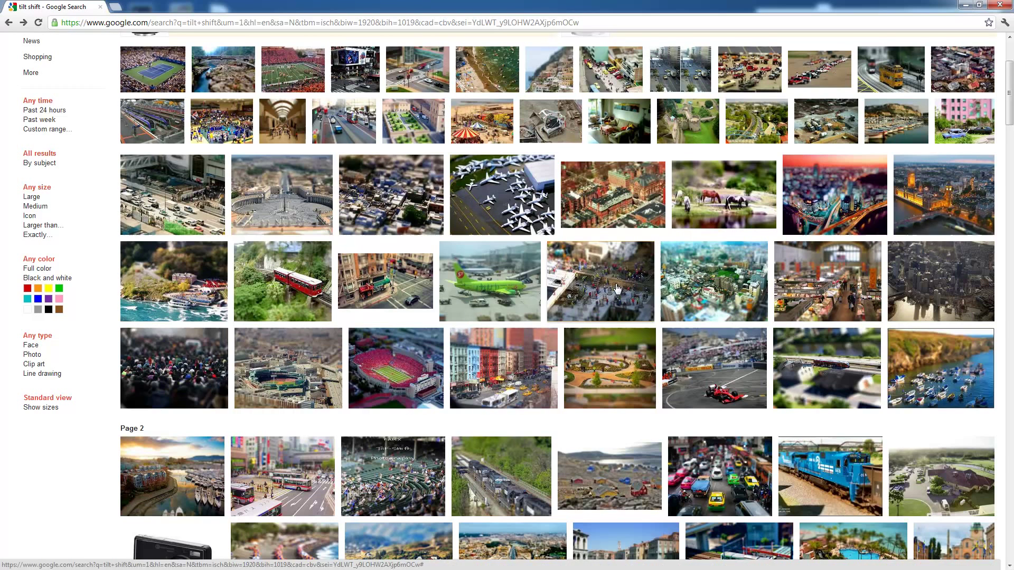
pyautogui.moveTo(600, 291)
pyautogui.moveTo(547, 377)
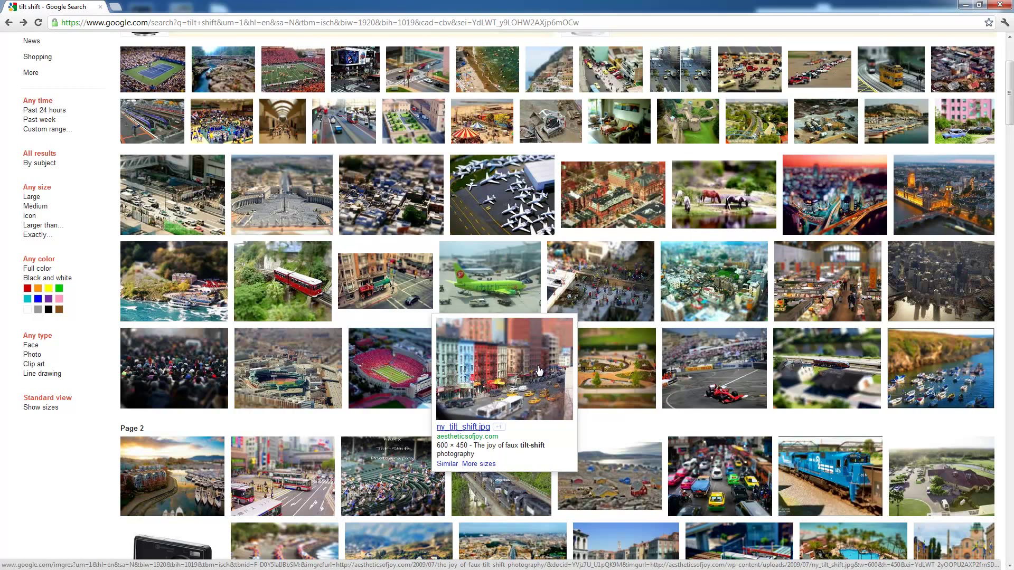
# Switch to pixlr.com, launch the photo editor and open 6558319_print from the computer
pyautogui.moveTo(529, 6); pyautogui.dragTo(527, 34)
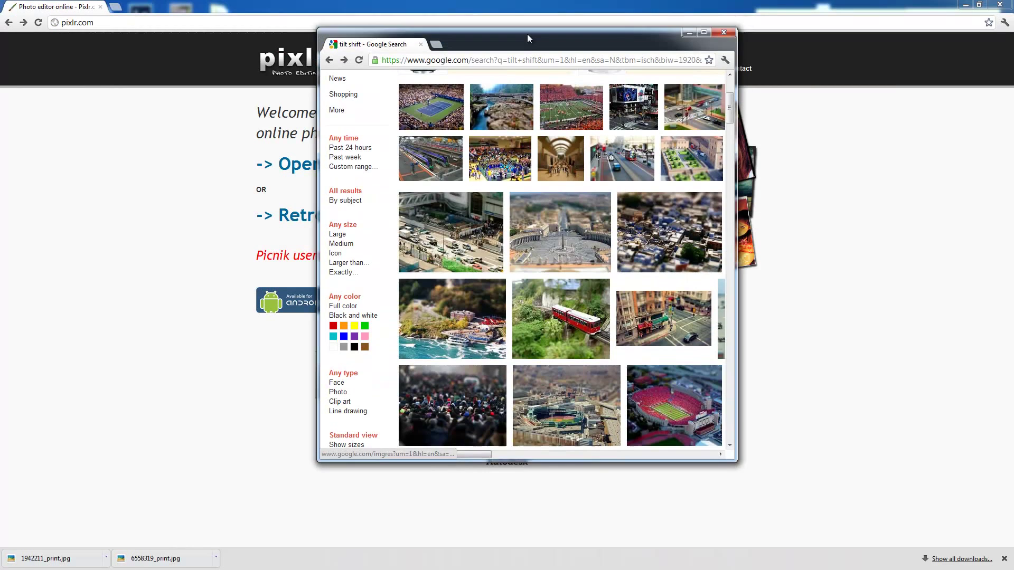
pyautogui.click(108, 23)
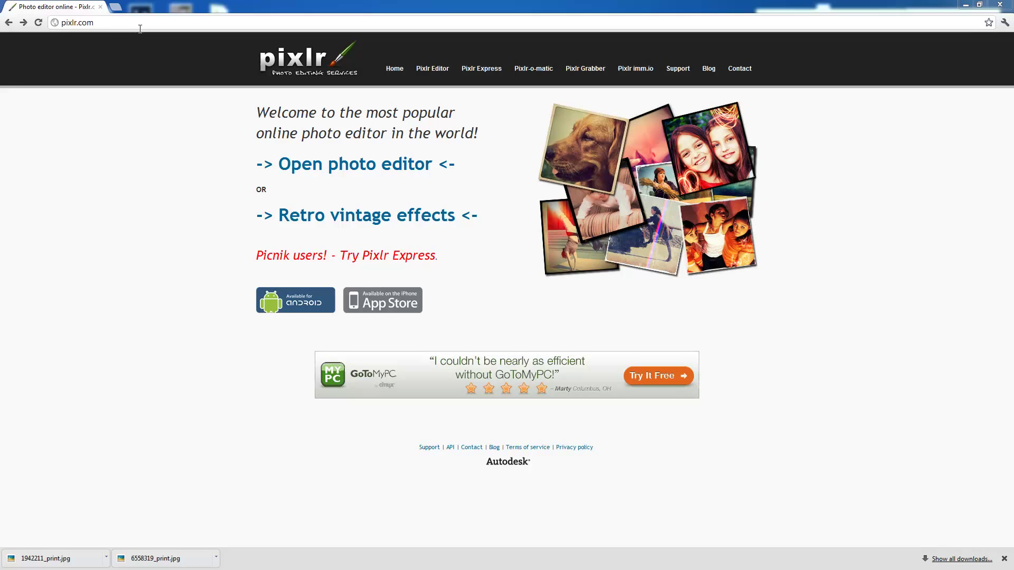
pyautogui.click(126, 21)
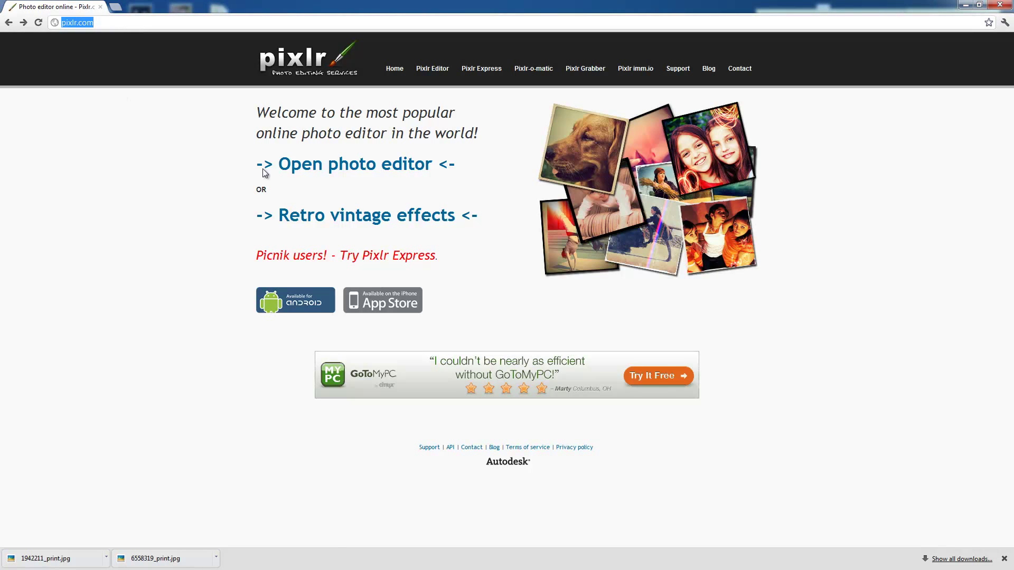
pyautogui.click(326, 173)
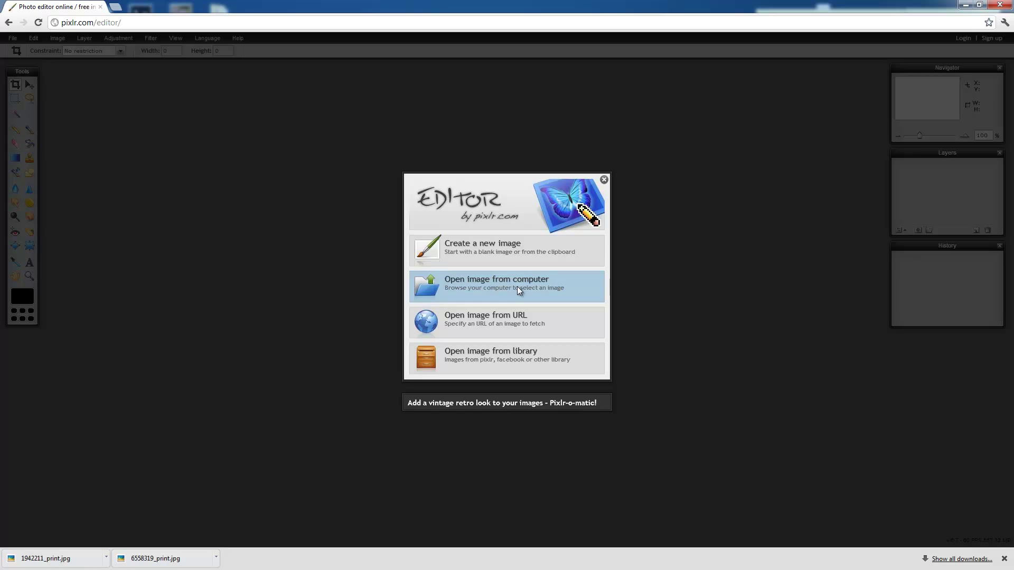
pyautogui.click(517, 289)
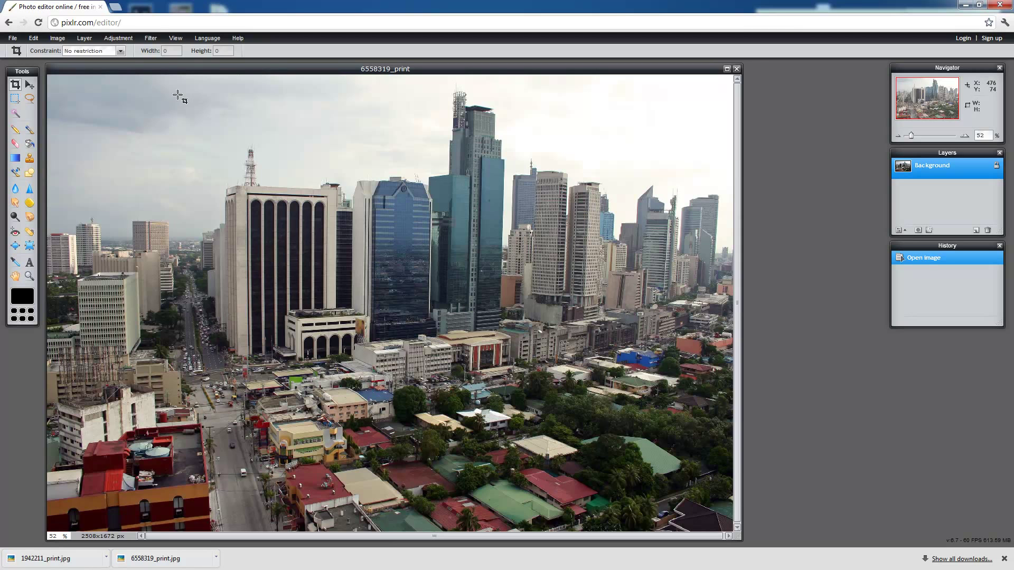
# Open the Tilt shift filter on the skyline photo, previewing focus size 35 and location 80
pyautogui.moveTo(176, 71); pyautogui.dragTo(192, 71)
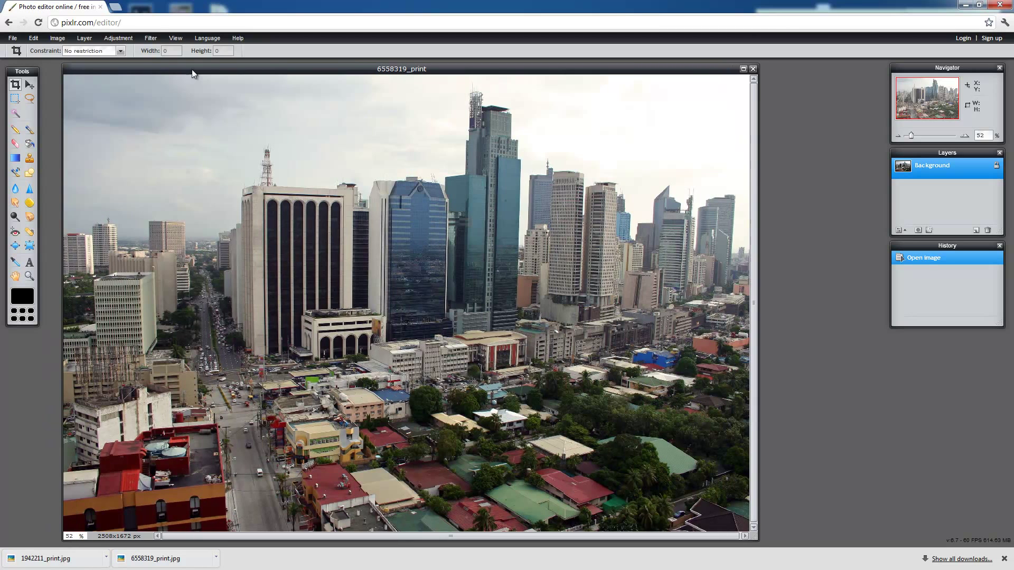
pyautogui.click(150, 38)
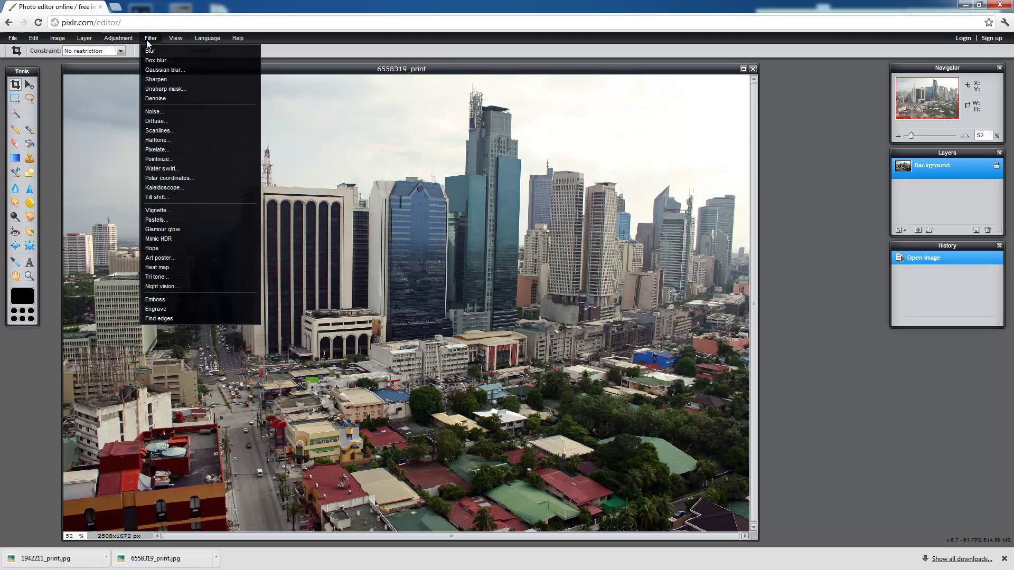
pyautogui.moveTo(14, 41)
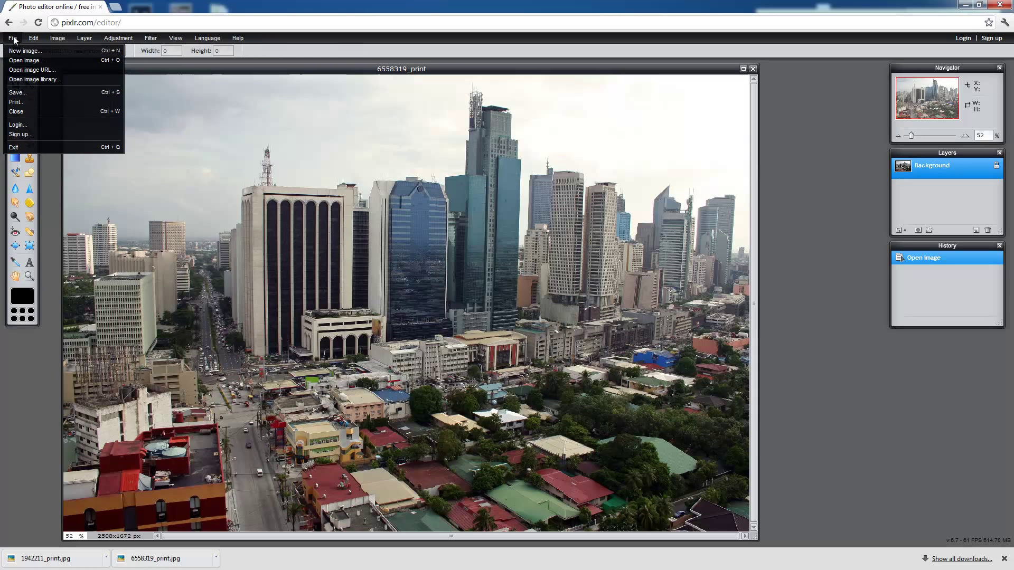
pyautogui.moveTo(138, 38)
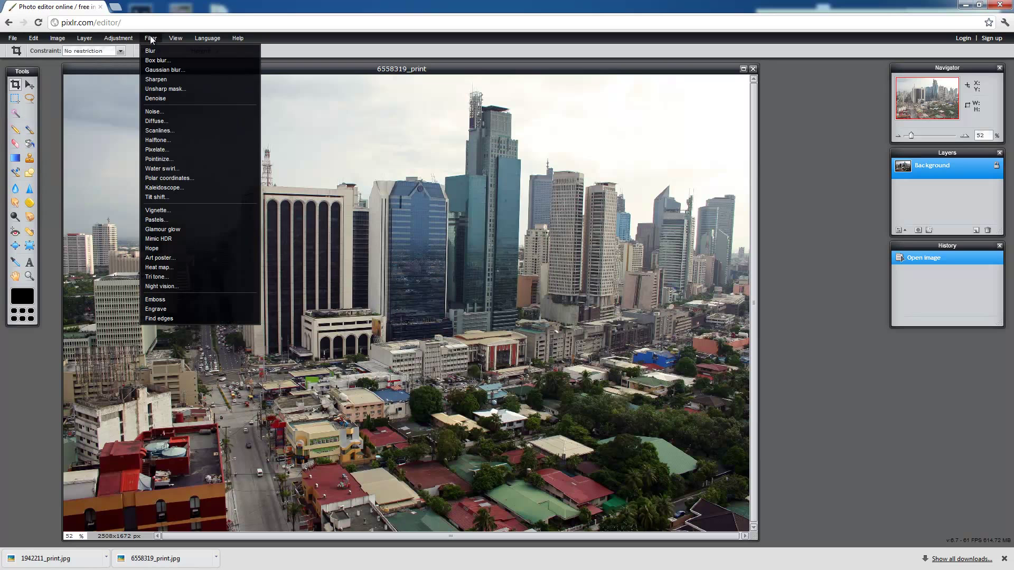
pyautogui.click(166, 198)
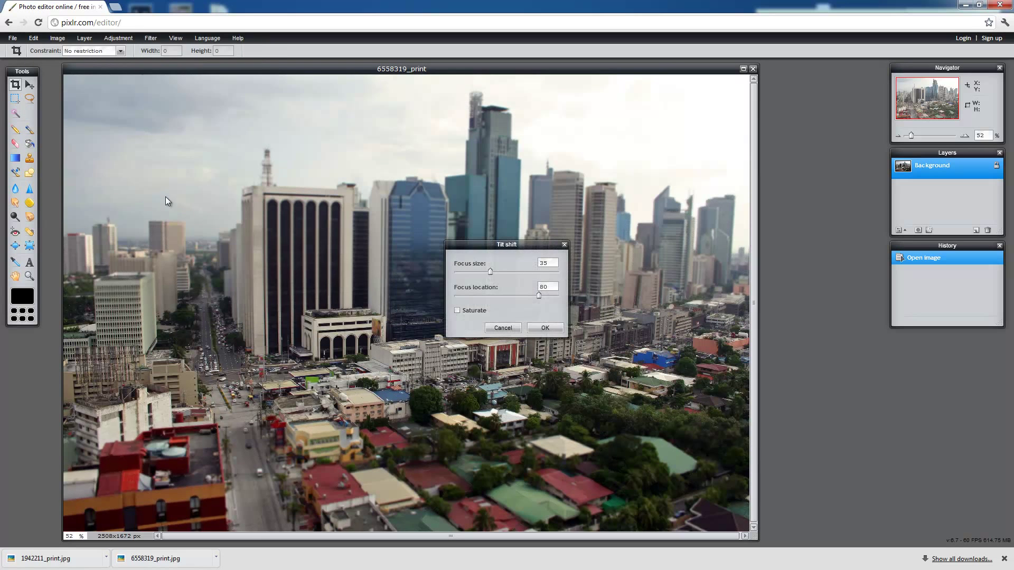
# Move the Tilt shift dialog aside and adjust focus size to 50 and focus location to 78
pyautogui.moveTo(487, 246); pyautogui.dragTo(227, 154)
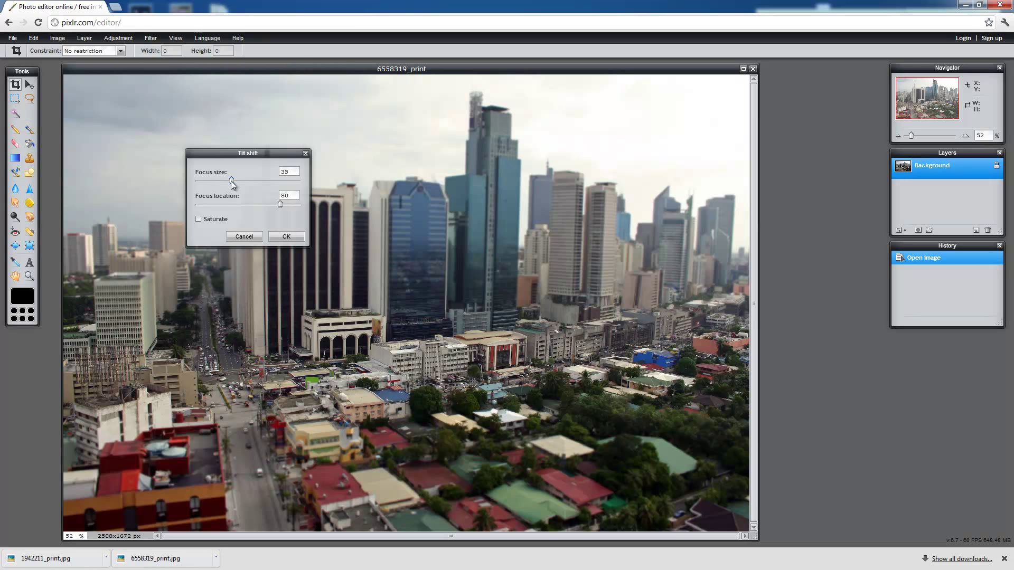
pyautogui.moveTo(231, 181)
pyautogui.mouseDown()
pyautogui.moveTo(208, 181)
pyautogui.moveTo(280, 181)
pyautogui.moveTo(245, 180)
pyautogui.mouseUp()
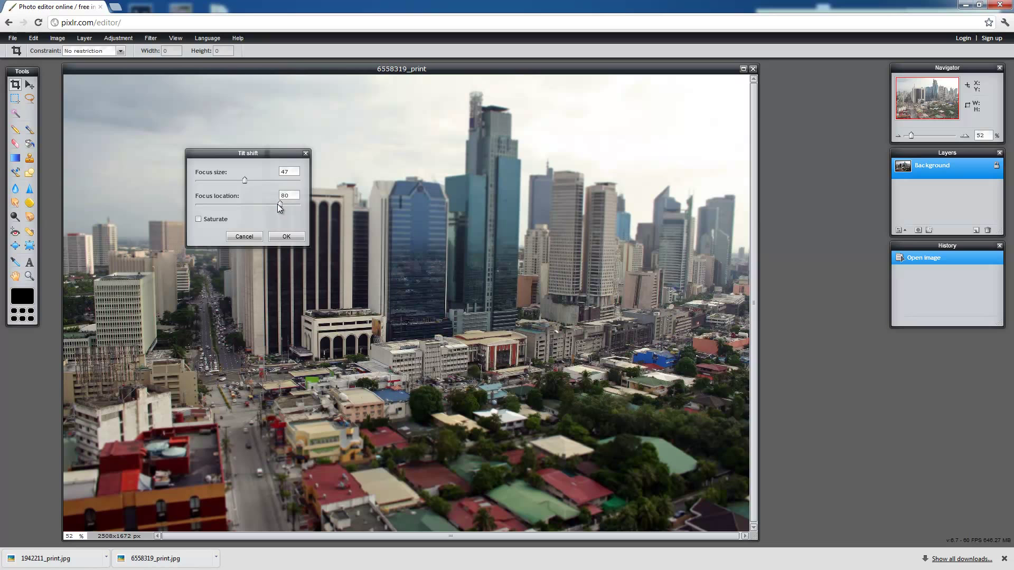
pyautogui.moveTo(267, 181); pyautogui.dragTo(225, 182)
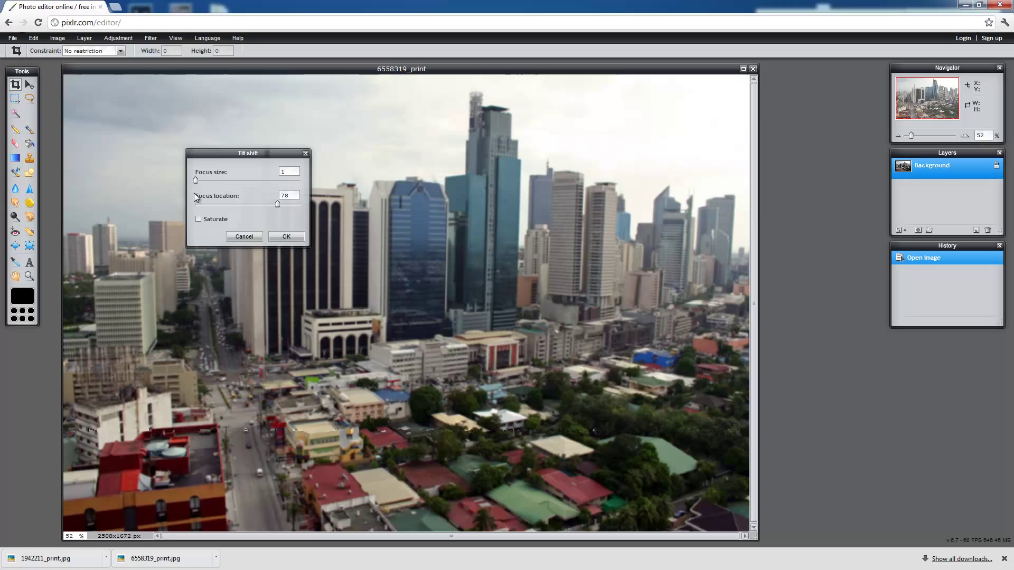
pyautogui.moveTo(196, 184); pyautogui.dragTo(239, 189)
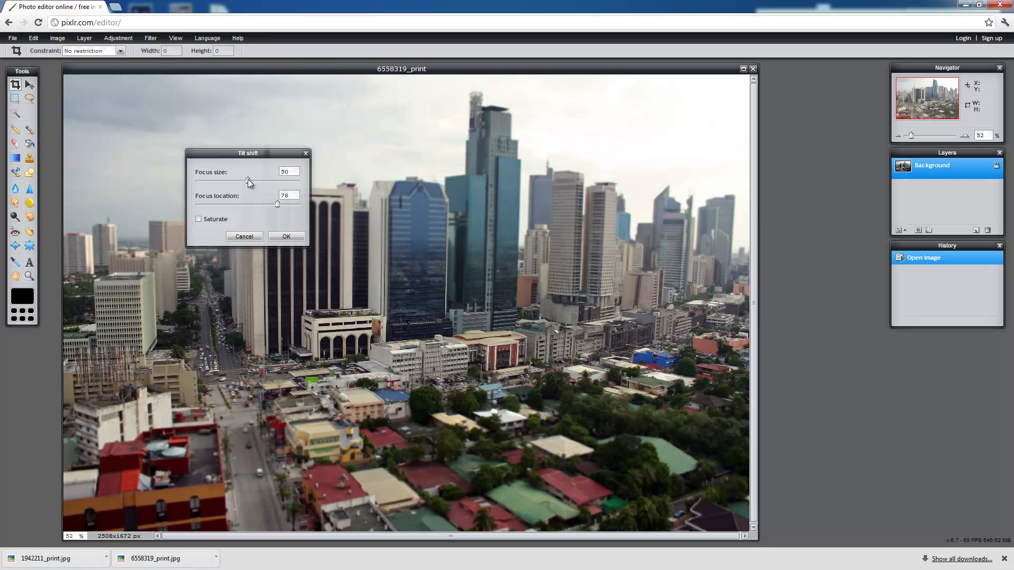
# Set focus size 53 and focus location 83 with Saturate, and apply the tilt shift
pyautogui.moveTo(248, 179); pyautogui.dragTo(256, 204)
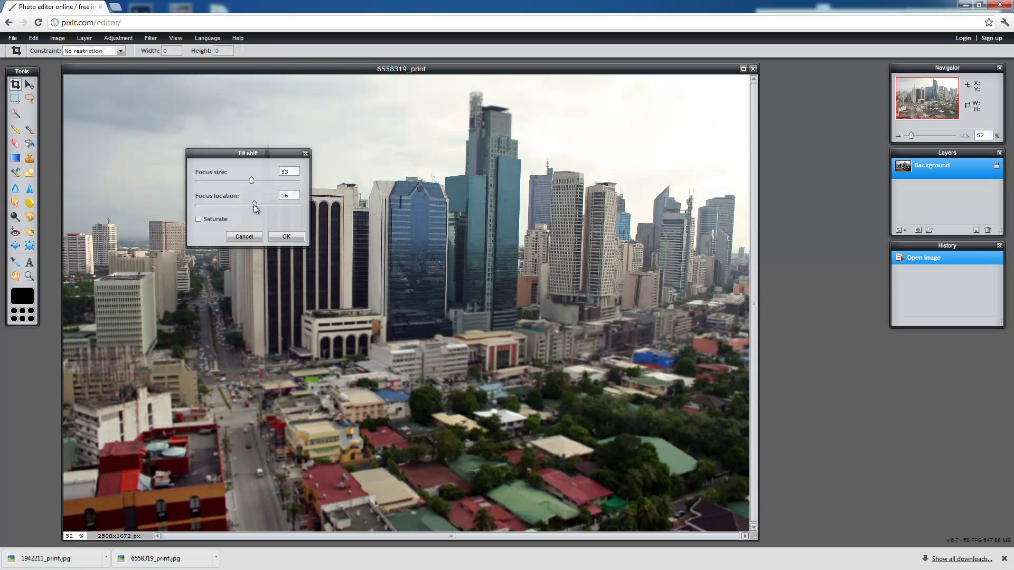
pyautogui.moveTo(234, 209); pyautogui.dragTo(233, 209)
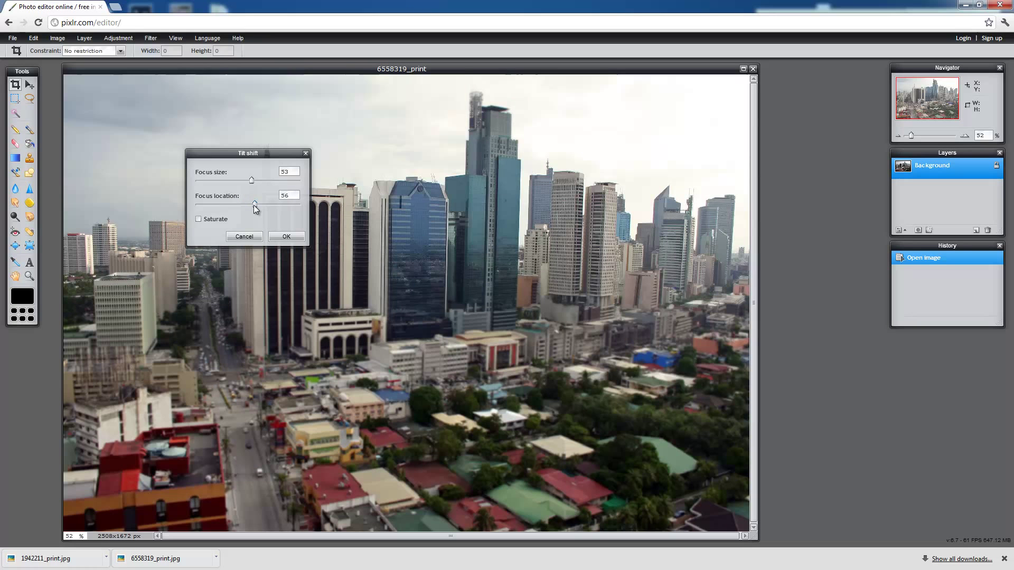
pyautogui.moveTo(255, 205); pyautogui.dragTo(279, 207)
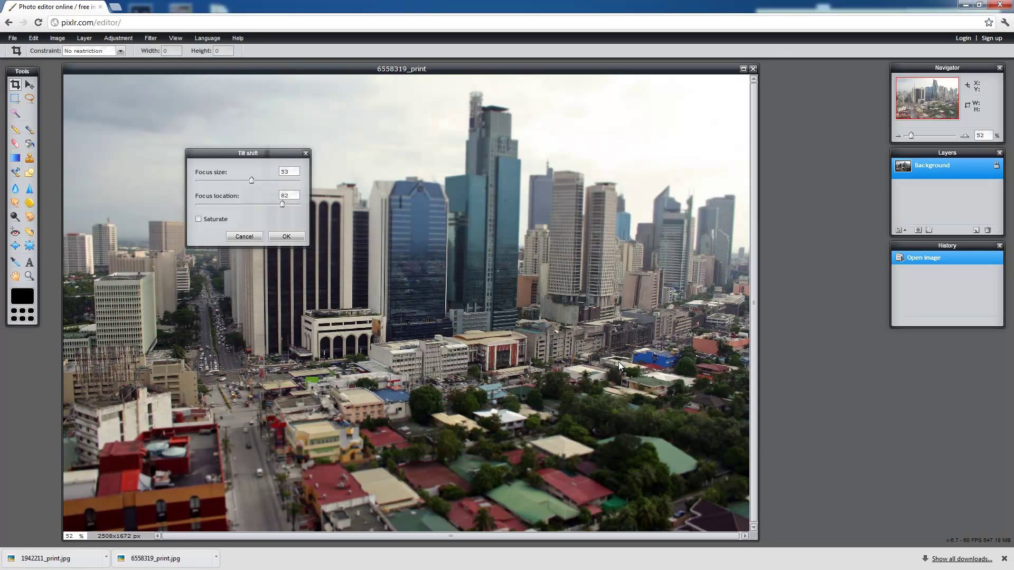
pyautogui.moveTo(280, 207); pyautogui.dragTo(315, 204)
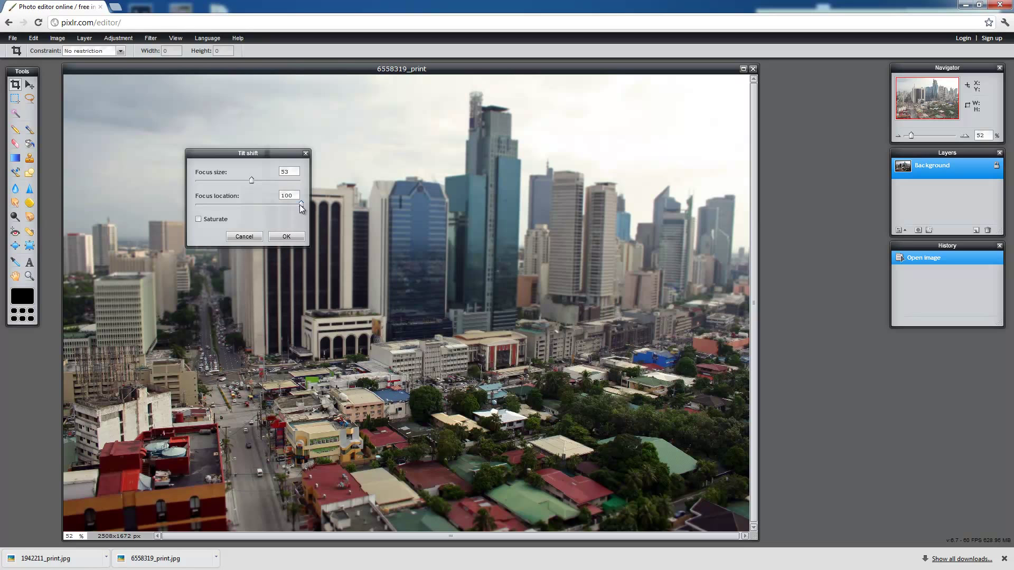
pyautogui.moveTo(297, 205); pyautogui.dragTo(283, 204)
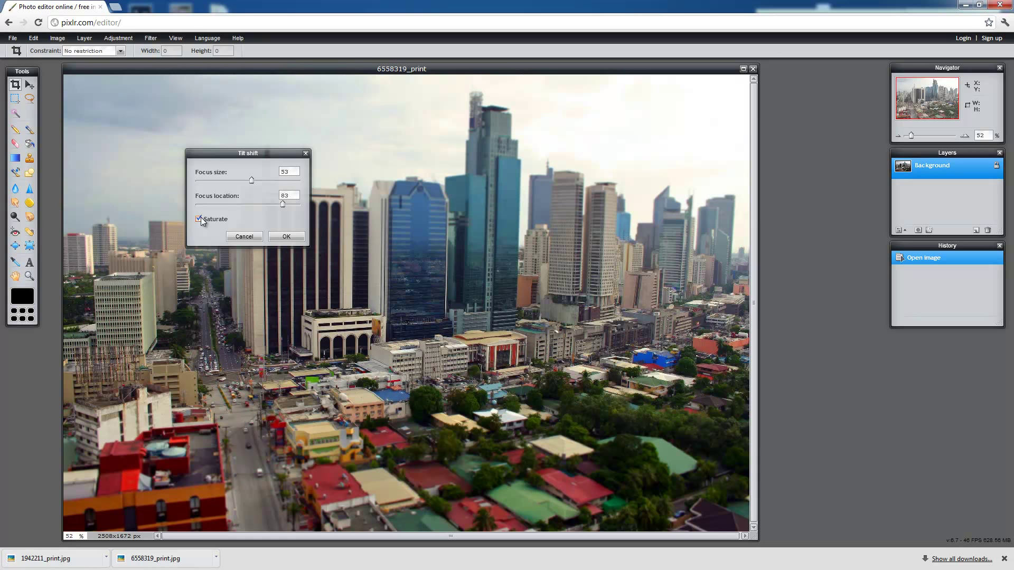
pyautogui.click(287, 238)
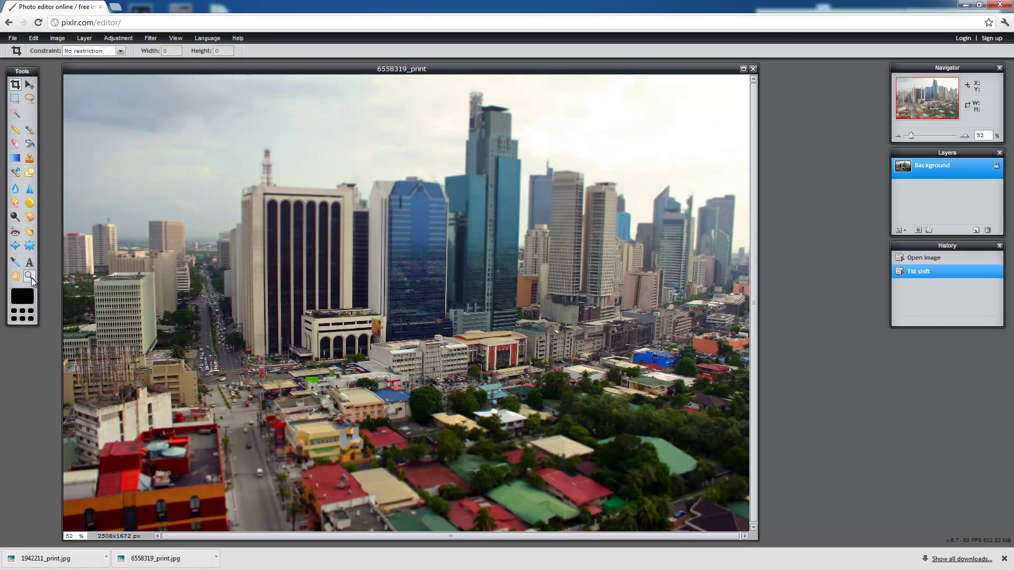
# Zoom the Manila photo to 100% with the Zoom tool
pyautogui.click(30, 276)
pyautogui.click(373, 378)
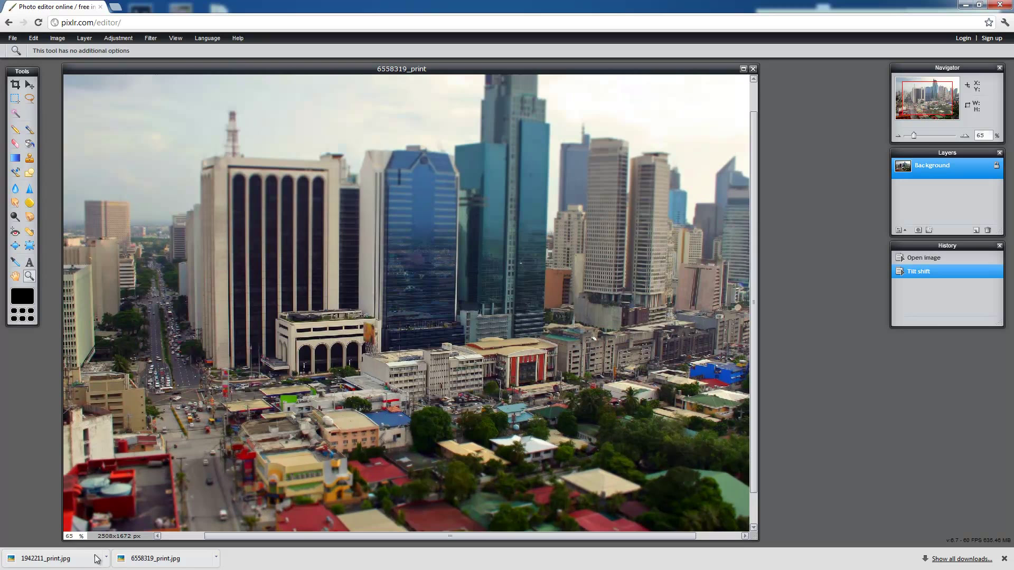
pyautogui.write('100')
pyautogui.press('Return')
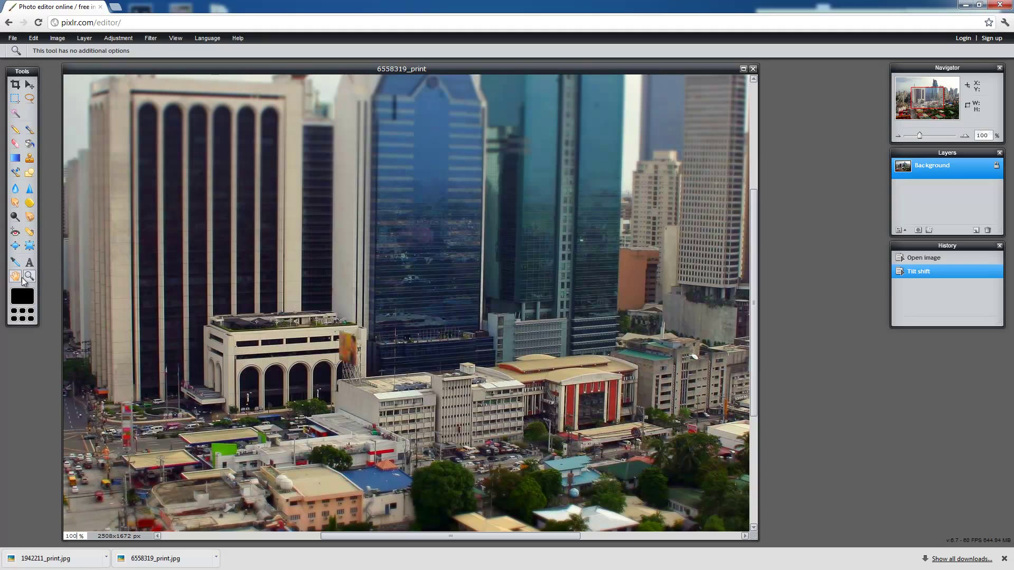
# Pan across the streets, rooftops and upper-right buildings to inspect the blur
pyautogui.click(21, 279)
pyautogui.moveTo(174, 390); pyautogui.dragTo(327, 255)
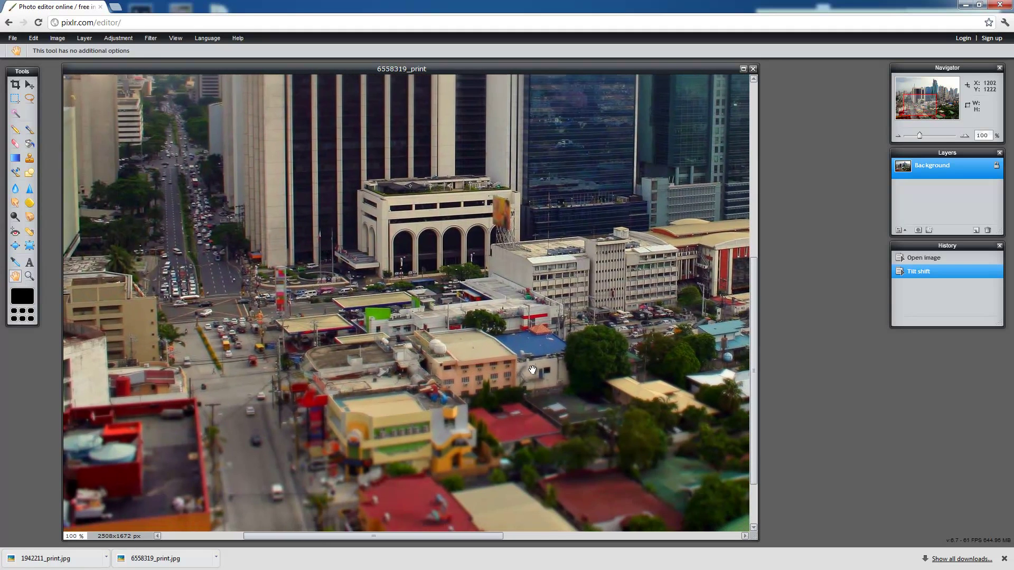
pyautogui.moveTo(533, 370); pyautogui.dragTo(426, 322)
pyautogui.moveTo(665, 248); pyautogui.dragTo(465, 341)
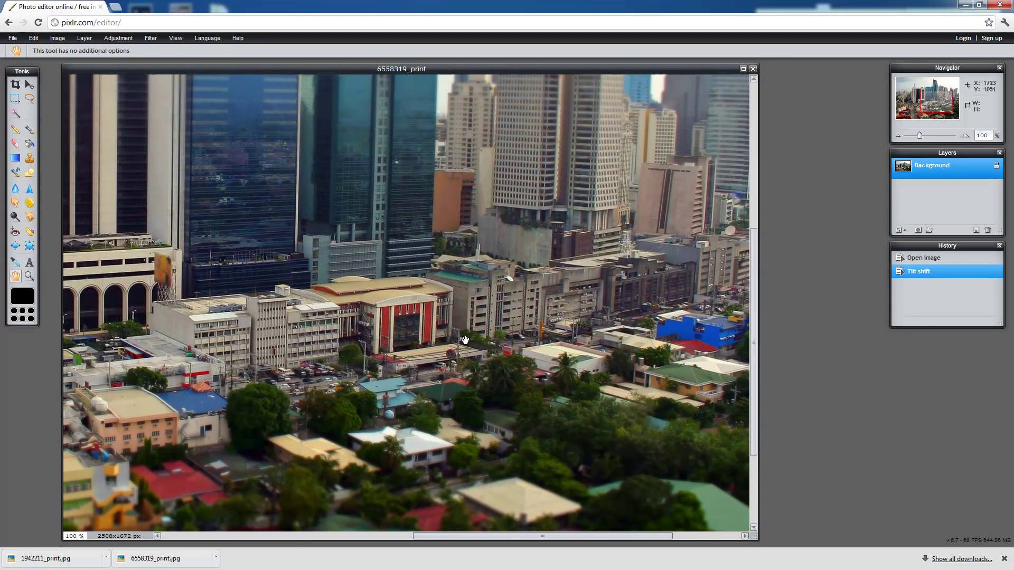
pyautogui.moveTo(661, 294); pyautogui.dragTo(522, 232)
pyautogui.moveTo(336, 350); pyautogui.dragTo(617, 299)
pyautogui.moveTo(231, 278); pyautogui.dragTo(517, 301)
pyautogui.moveTo(330, 338); pyautogui.dragTo(334, 266)
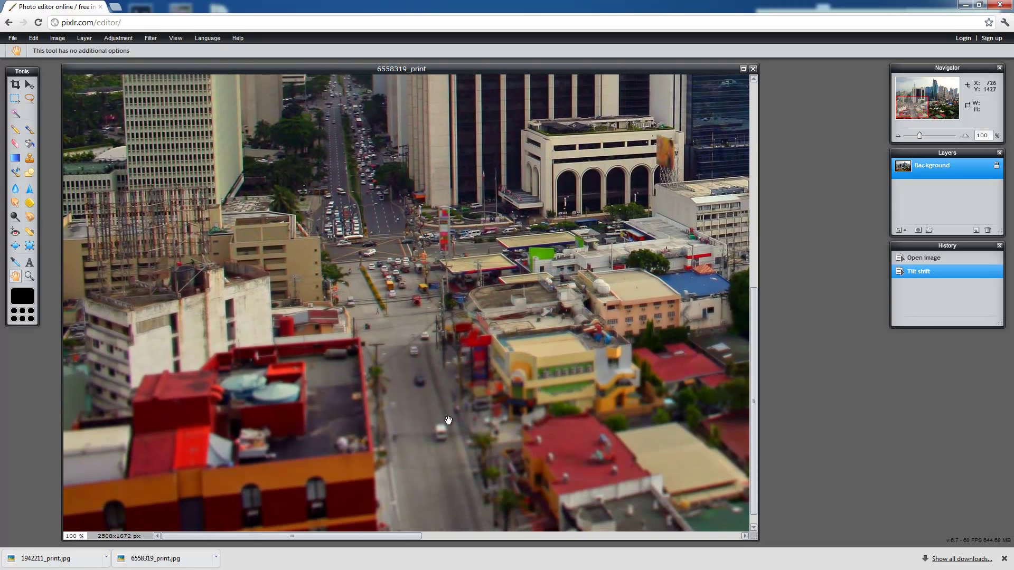
pyautogui.moveTo(449, 420); pyautogui.dragTo(430, 379)
pyautogui.moveTo(517, 286); pyautogui.dragTo(340, 286)
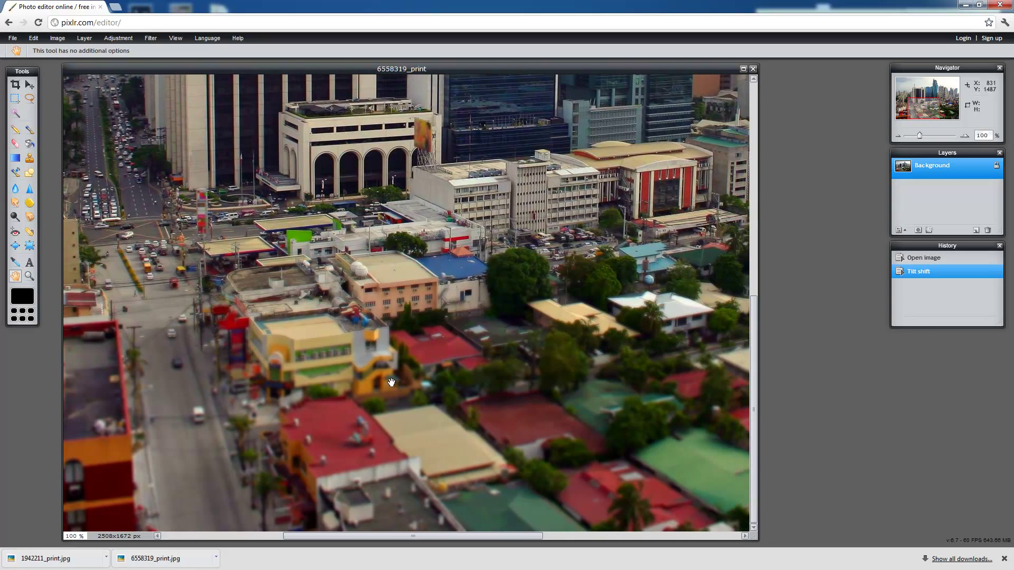
pyautogui.click(920, 260)
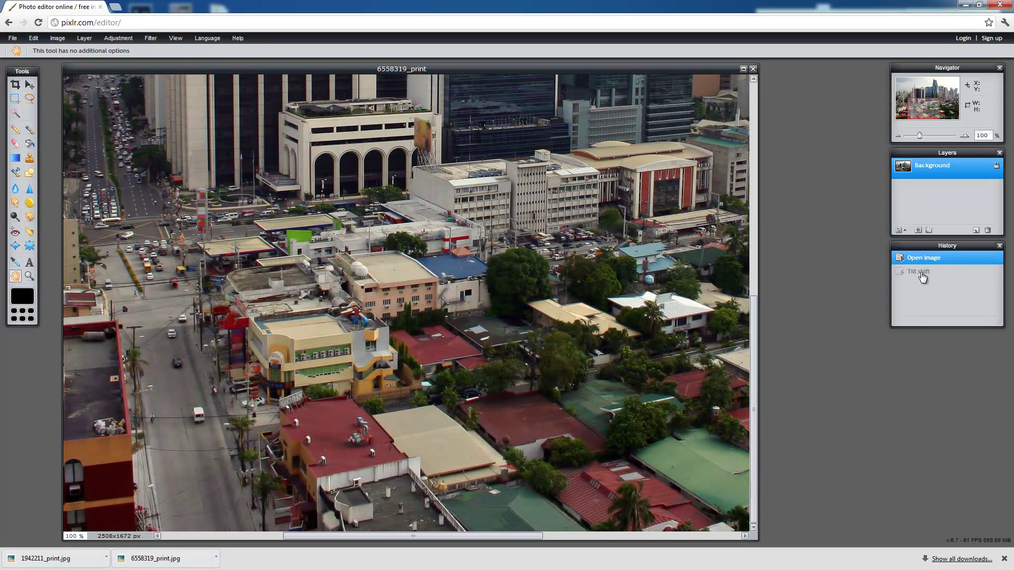
pyautogui.click(920, 271)
pyautogui.click(923, 262)
pyautogui.click(927, 279)
pyautogui.click(927, 260)
pyautogui.click(927, 275)
pyautogui.click(927, 261)
pyautogui.click(928, 274)
pyautogui.moveTo(338, 266); pyautogui.dragTo(480, 440)
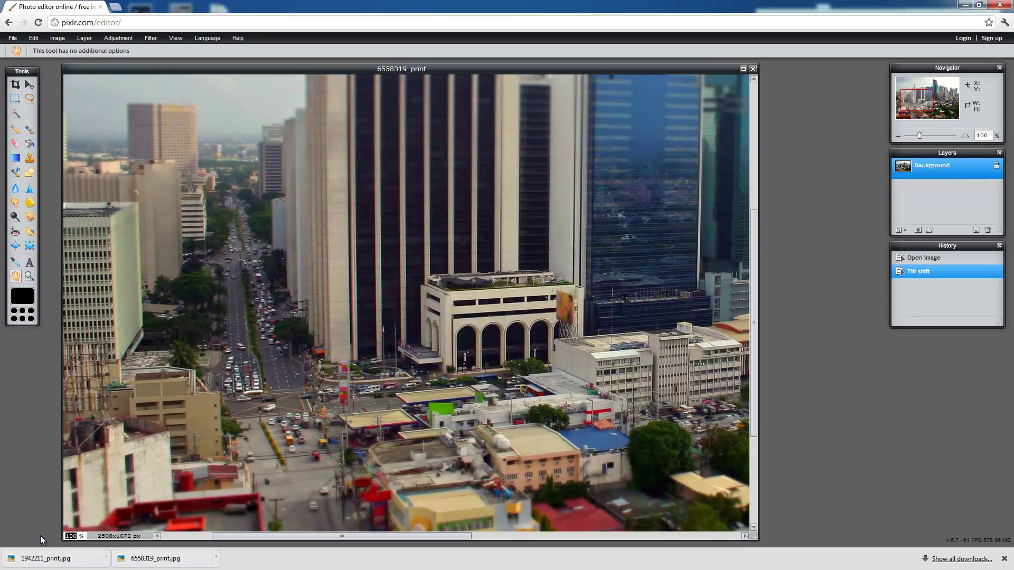
# Zoom the Manila photo out to 5%, then to 80%, and pan across it
pyautogui.write('05')
pyautogui.press('Return')
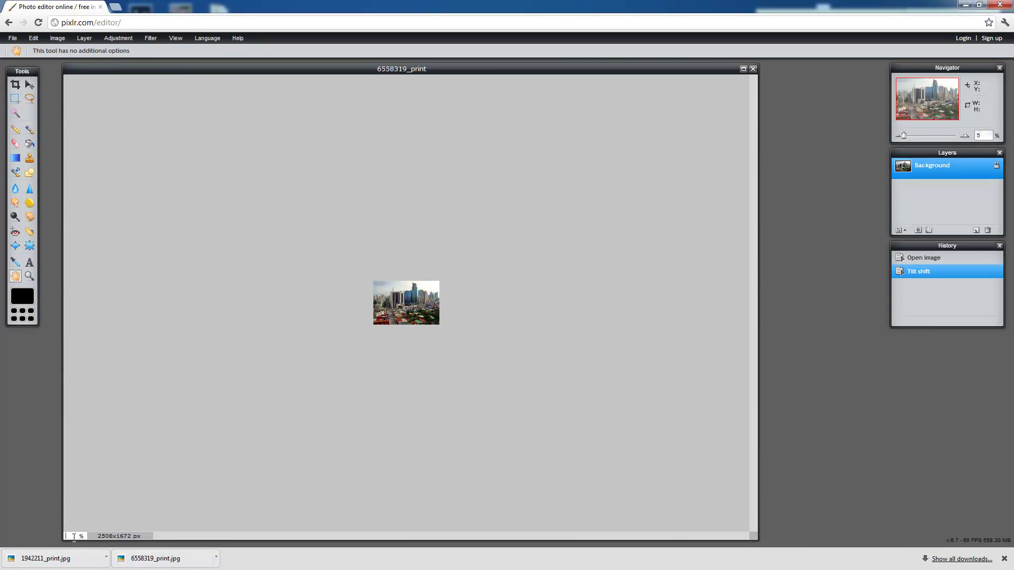
pyautogui.write('80')
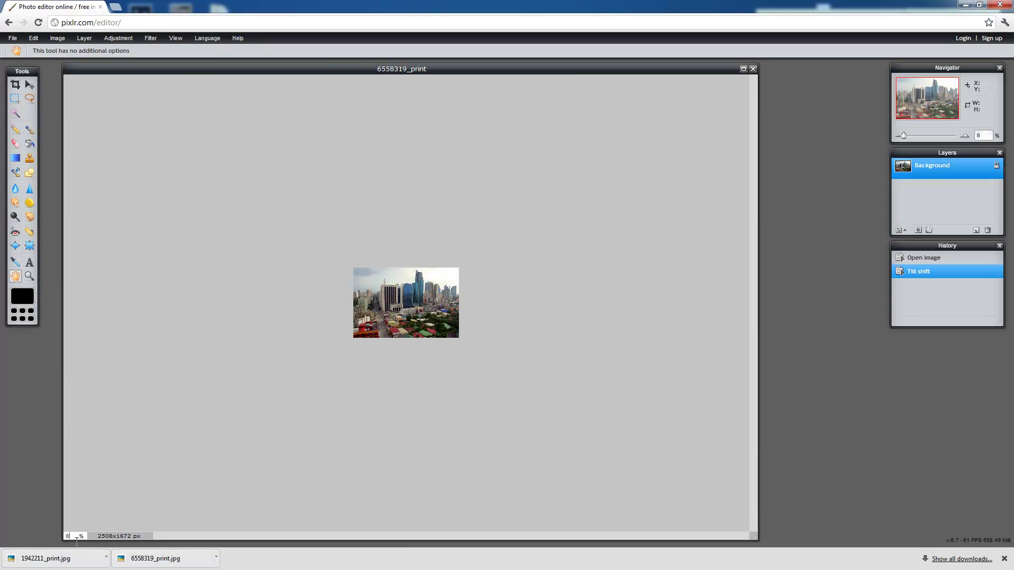
pyautogui.press('Return')
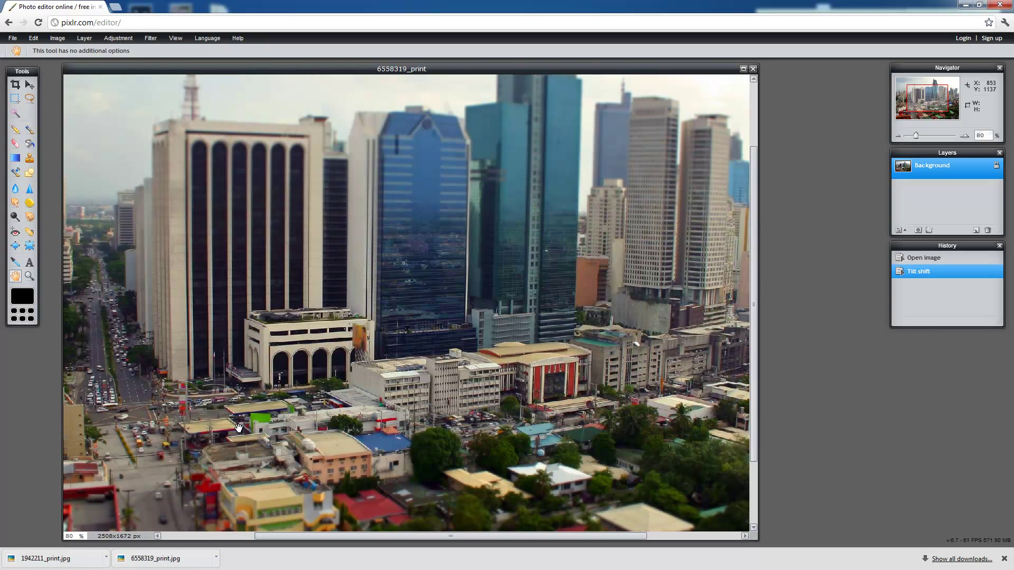
pyautogui.moveTo(240, 429); pyautogui.dragTo(340, 349)
pyautogui.moveTo(502, 247); pyautogui.dragTo(311, 187)
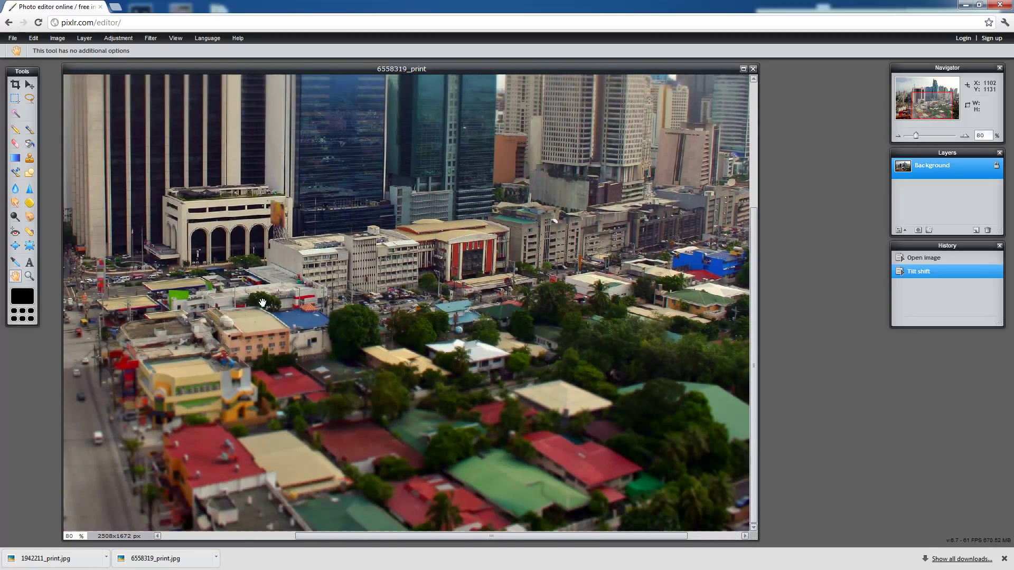
pyautogui.moveTo(80, 298); pyautogui.dragTo(366, 364)
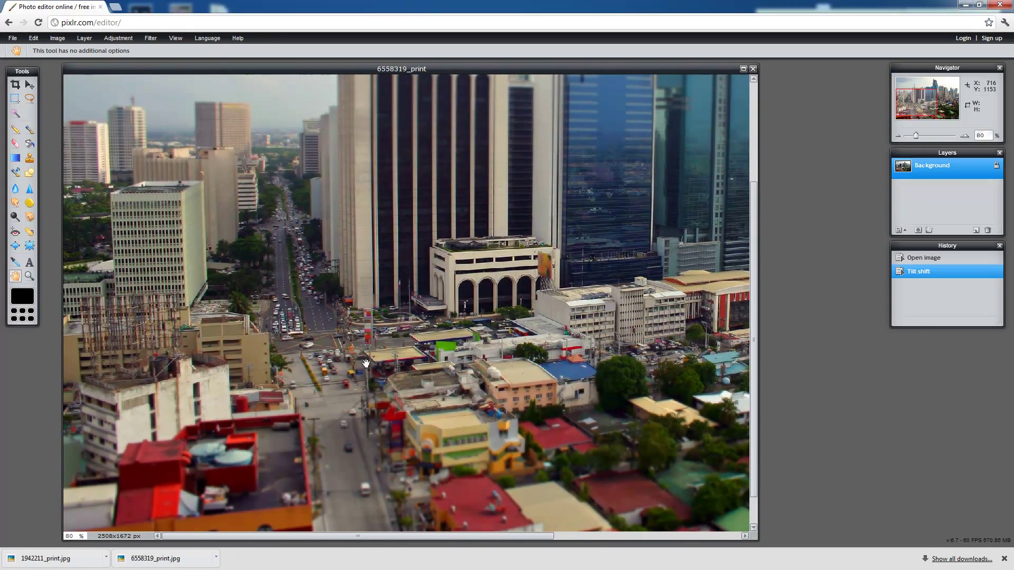
# Open 1942211_print.jpg with File > Open image and enlarge its window
pyautogui.click(13, 38)
pyautogui.click(25, 60)
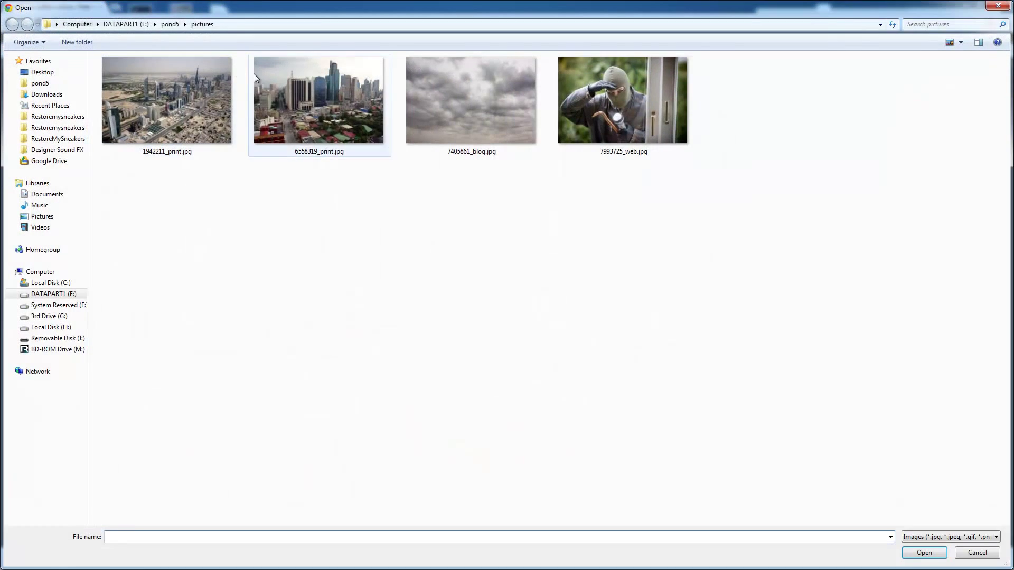
pyautogui.doubleClick(160, 88)
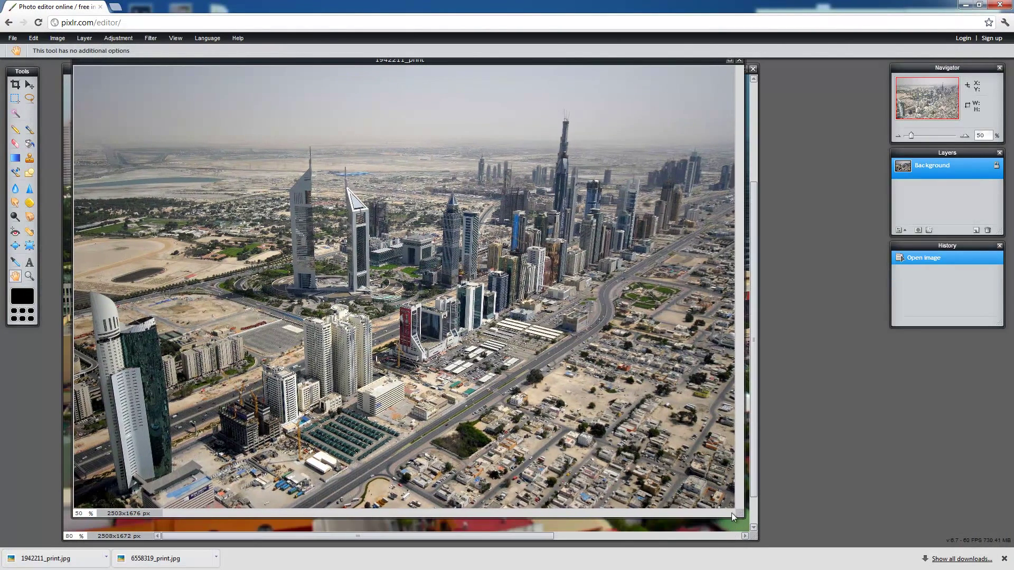
pyautogui.moveTo(735, 522); pyautogui.dragTo(804, 531)
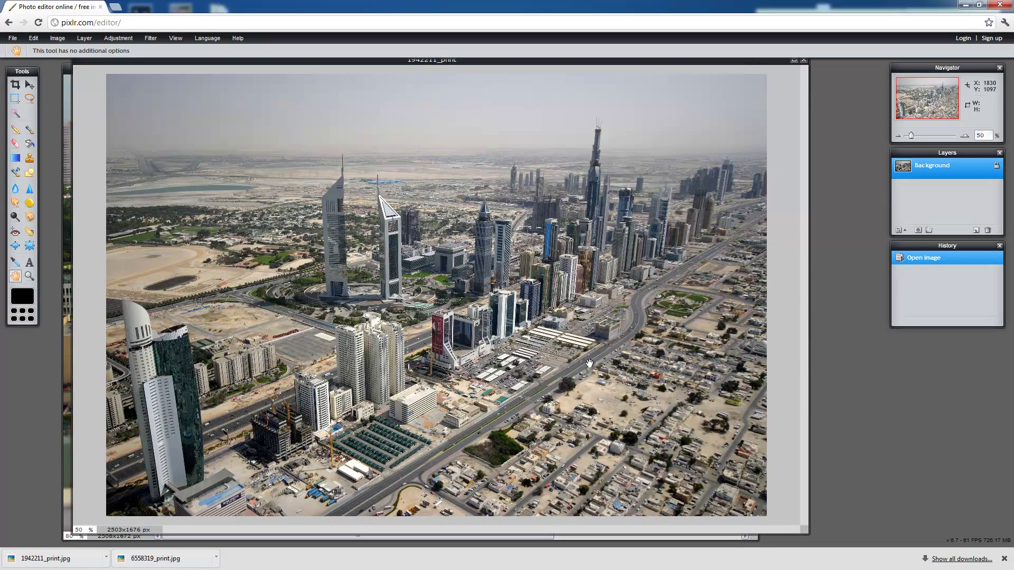
# Open Tilt shift on the Dubai photo, set focus size 47, nudge focus location, and tick Saturate
pyautogui.click(151, 38)
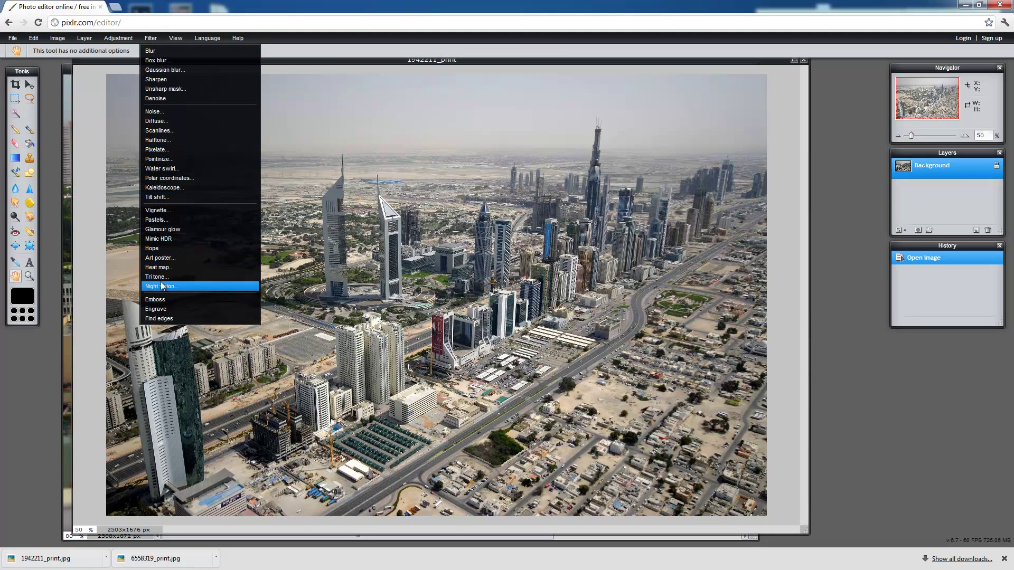
pyautogui.click(167, 198)
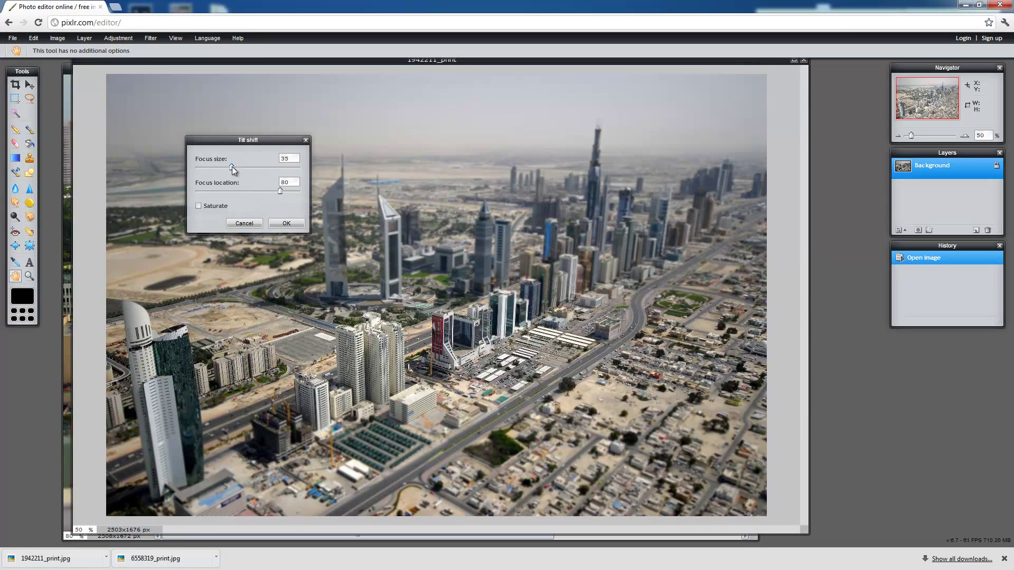
pyautogui.moveTo(249, 167); pyautogui.dragTo(270, 189)
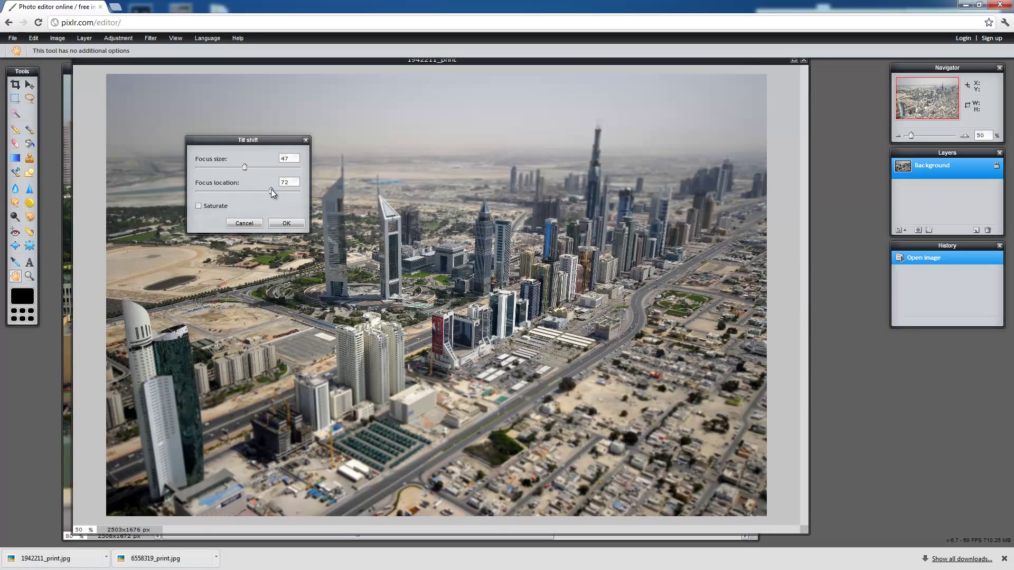
pyautogui.moveTo(278, 193); pyautogui.dragTo(281, 195)
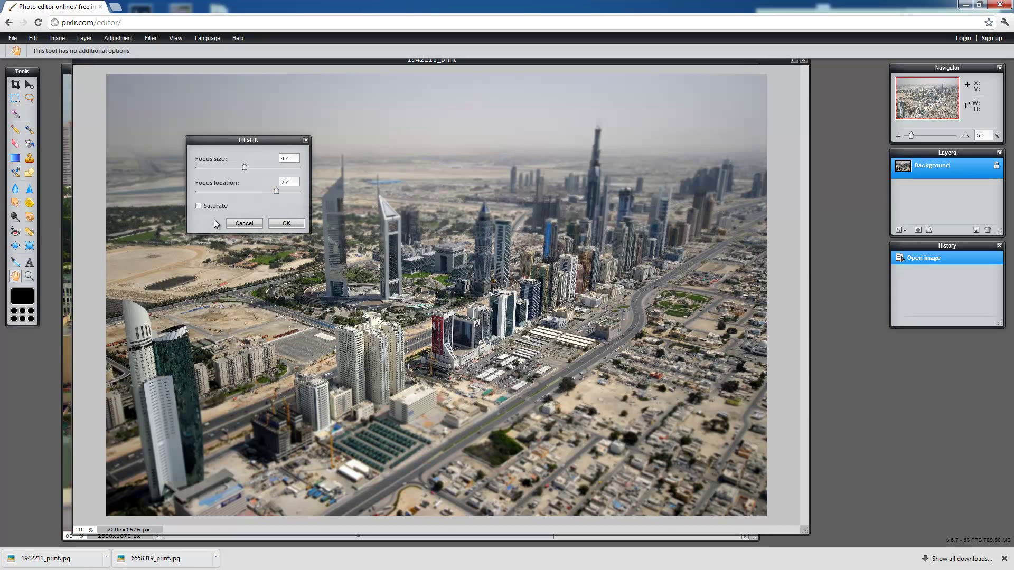
pyautogui.click(198, 206)
pyautogui.click(280, 225)
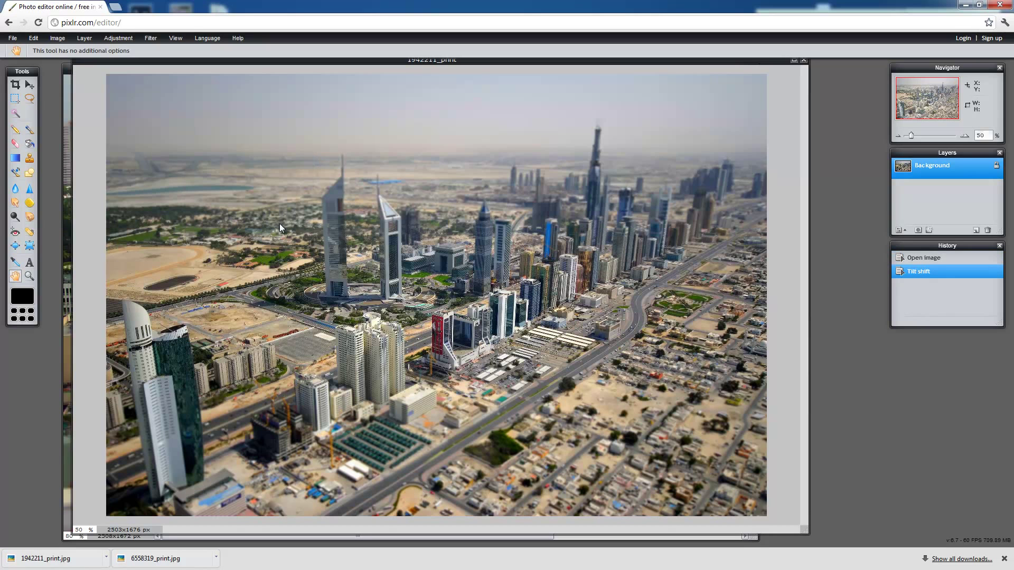
pyautogui.click(924, 260)
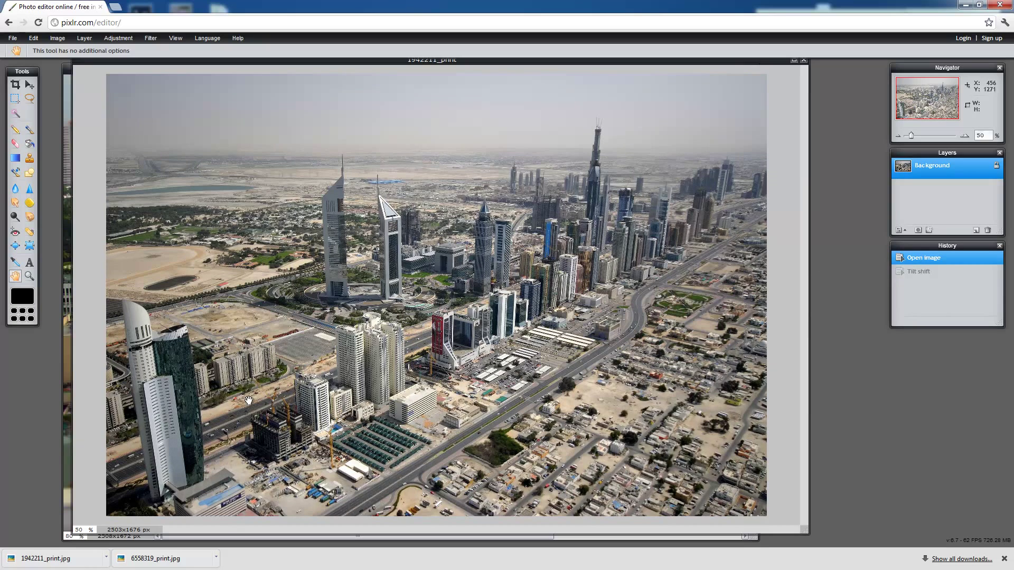
pyautogui.click(925, 273)
pyautogui.hotkey('ctrl', 'z')
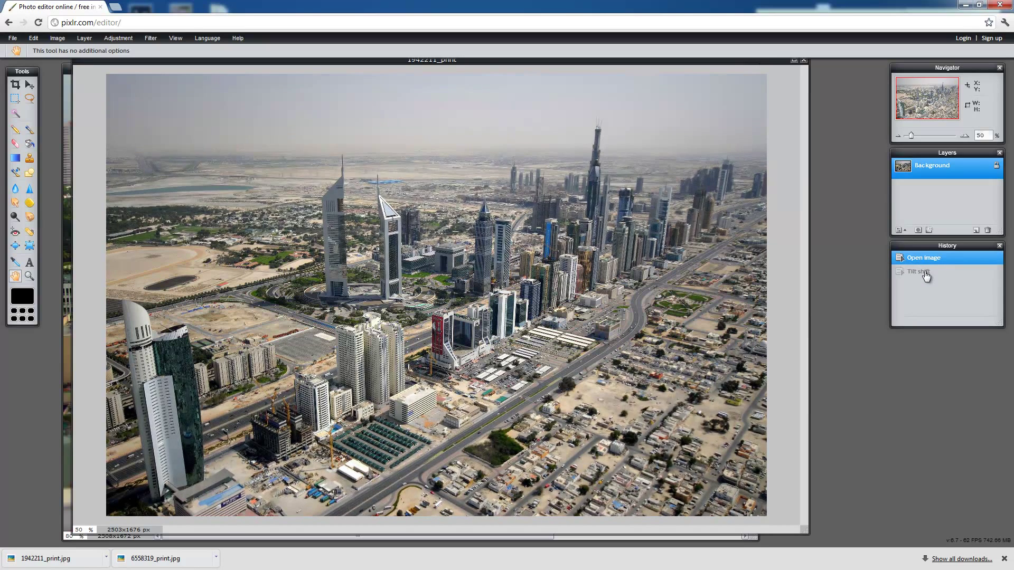
pyautogui.click(925, 274)
pyautogui.hotkey('ctrl', 'z')
pyautogui.click(926, 274)
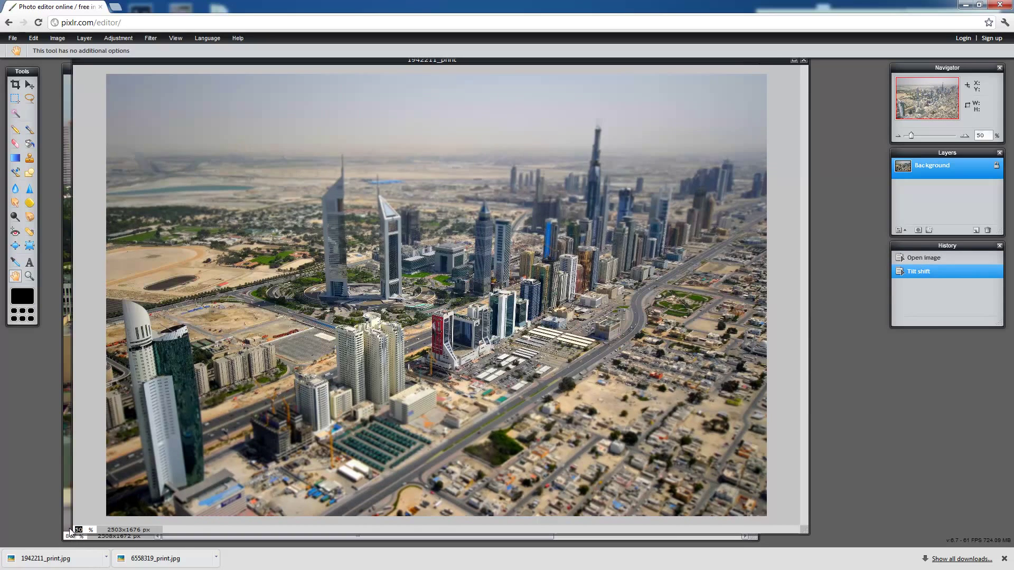
# Zoom the Dubai photo to 75% and pan across its left and right sides
pyautogui.write('75')
pyautogui.press('Return')
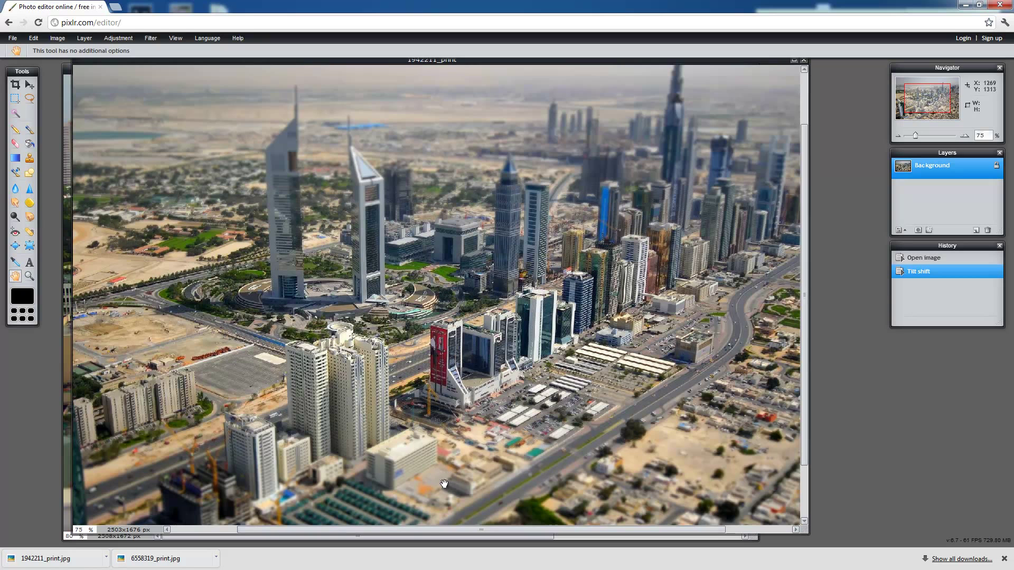
pyautogui.moveTo(423, 532); pyautogui.dragTo(496, 534)
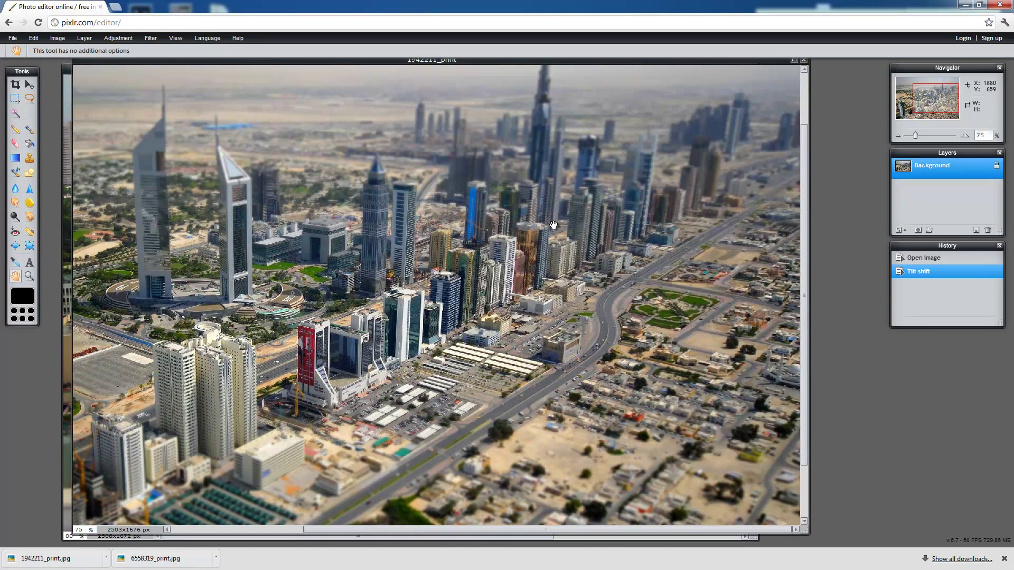
pyautogui.rightClick(504, 264)
pyautogui.click(415, 296)
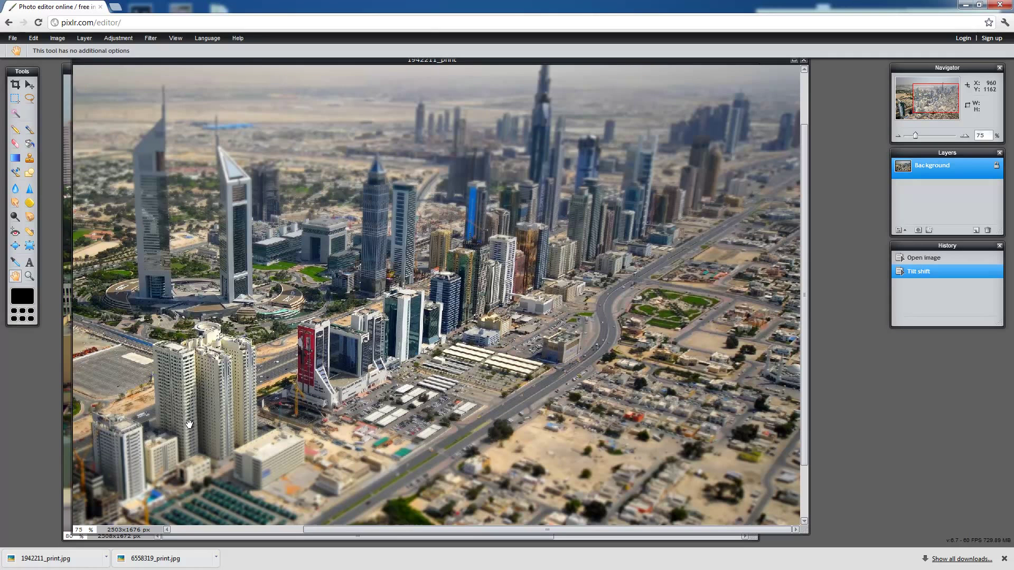
pyautogui.moveTo(398, 371); pyautogui.dragTo(520, 370)
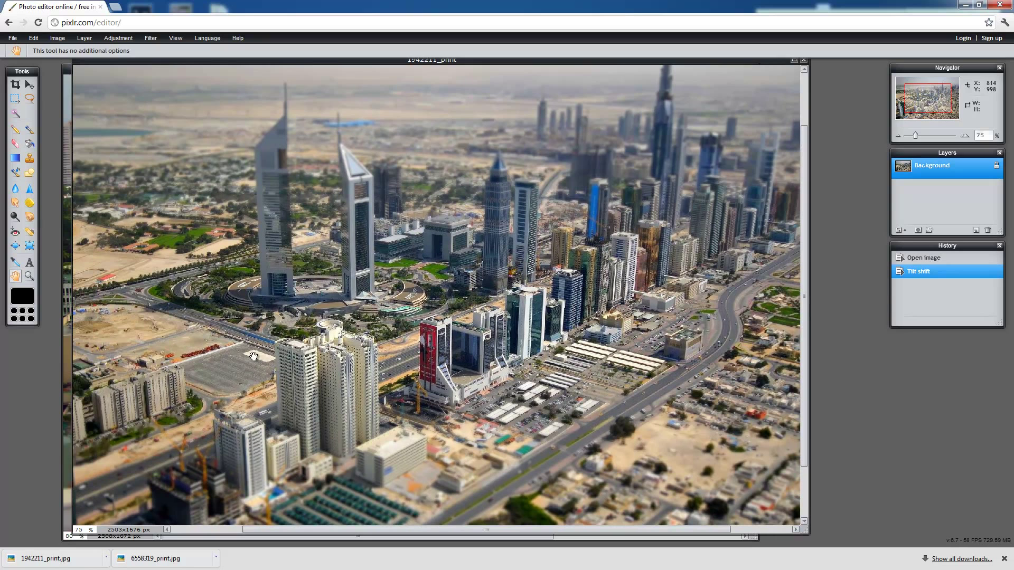
pyautogui.moveTo(711, 350); pyautogui.dragTo(635, 343)
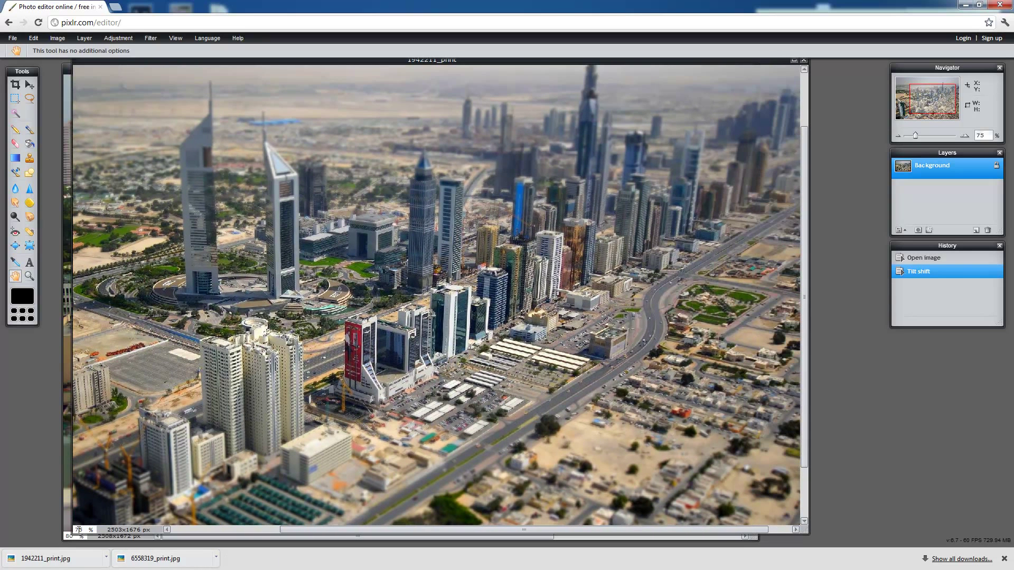
# Zoom to 100% and pan down to the road and low-rise blocks
pyautogui.write('100')
pyautogui.press('Return')
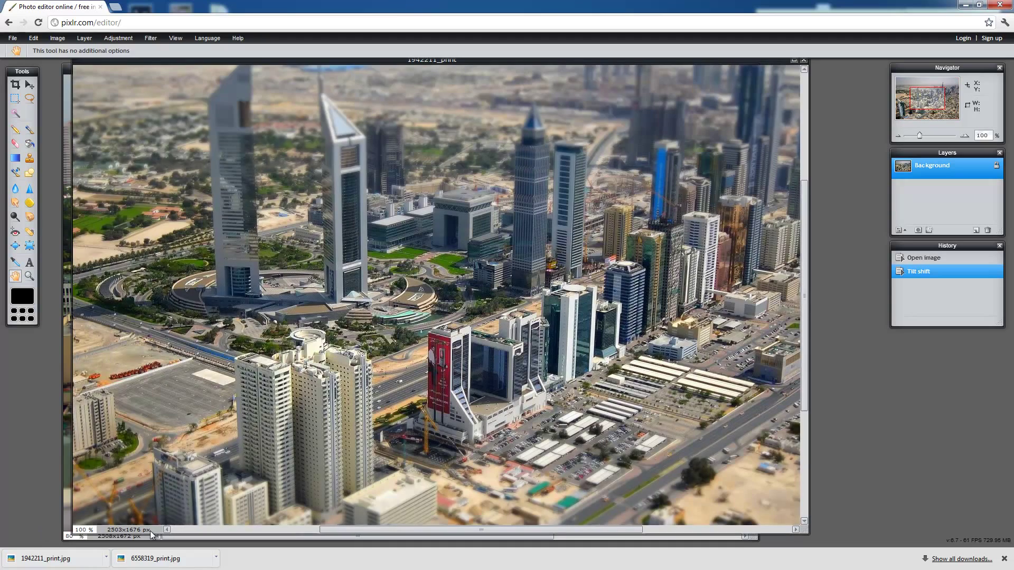
pyautogui.moveTo(623, 391); pyautogui.dragTo(430, 303)
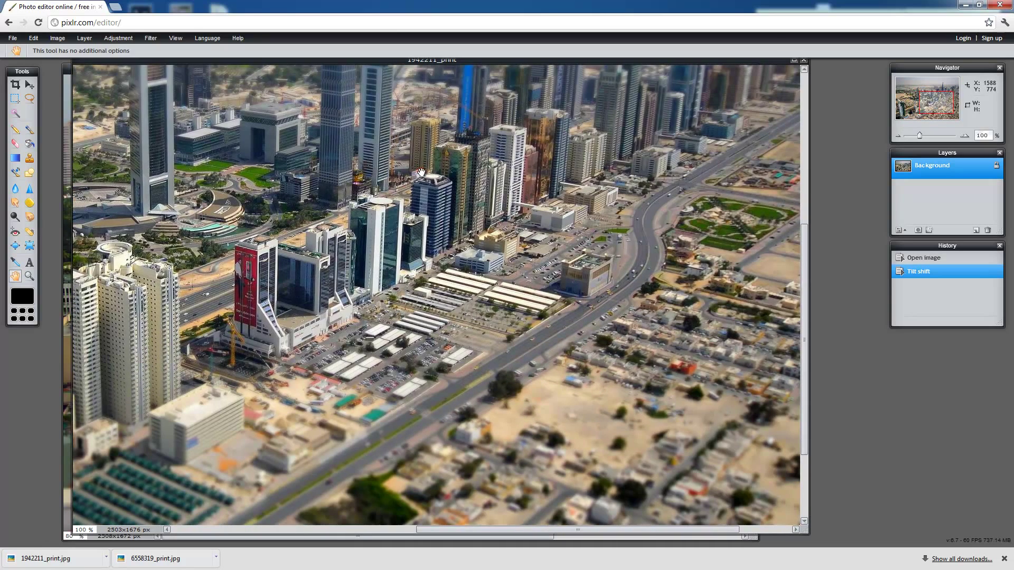
pyautogui.moveTo(633, 274); pyautogui.dragTo(626, 312)
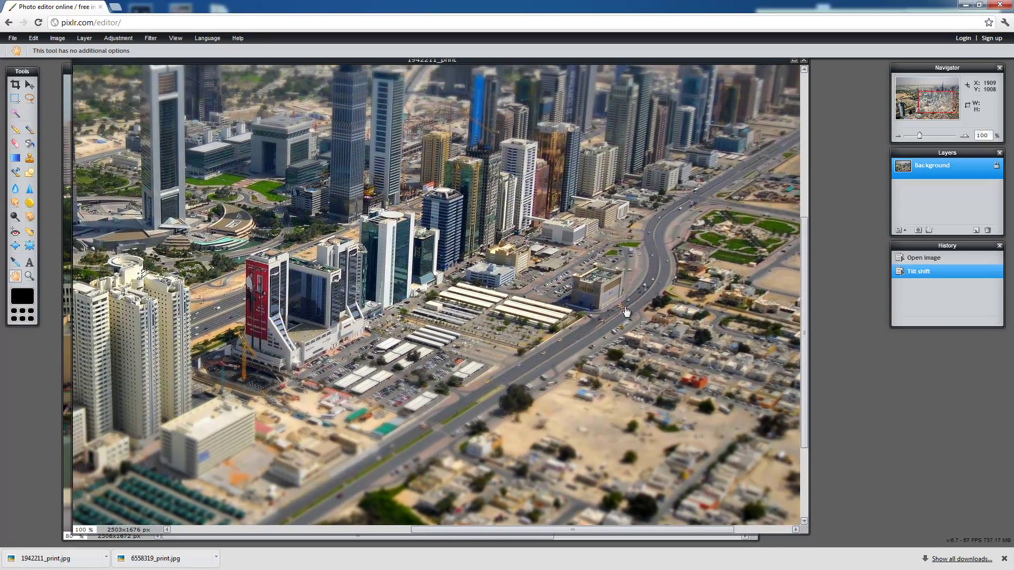
# Toggle History between Open image and Tilt shift to compare, keeping the effect
pyautogui.click(913, 261)
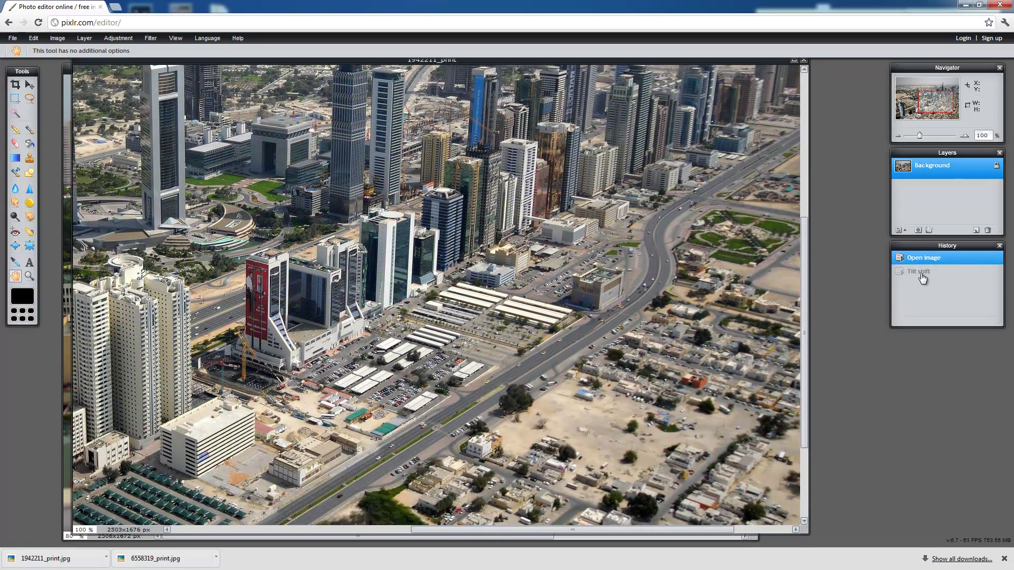
pyautogui.click(922, 275)
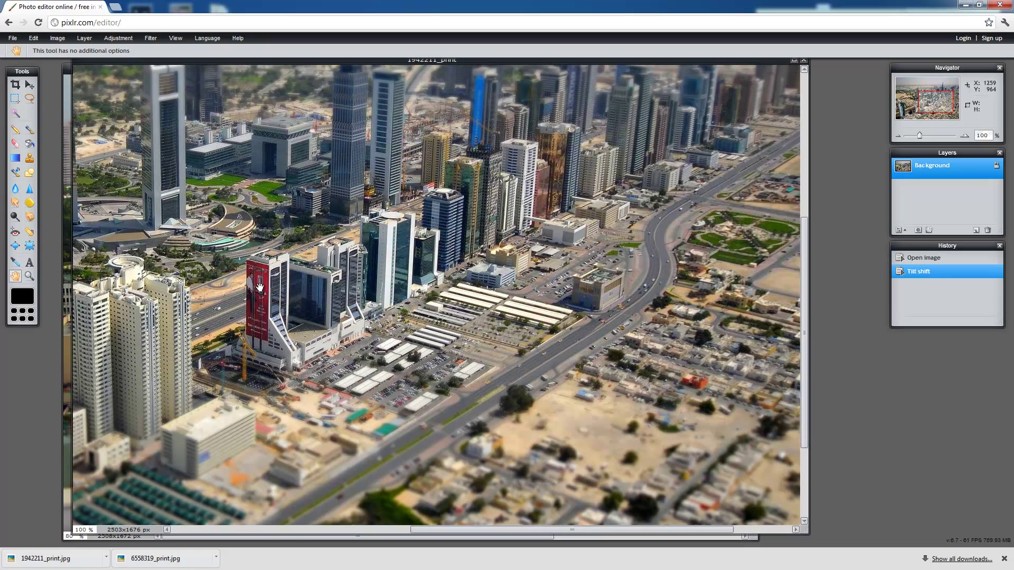
pyautogui.moveTo(259, 287); pyautogui.dragTo(347, 306)
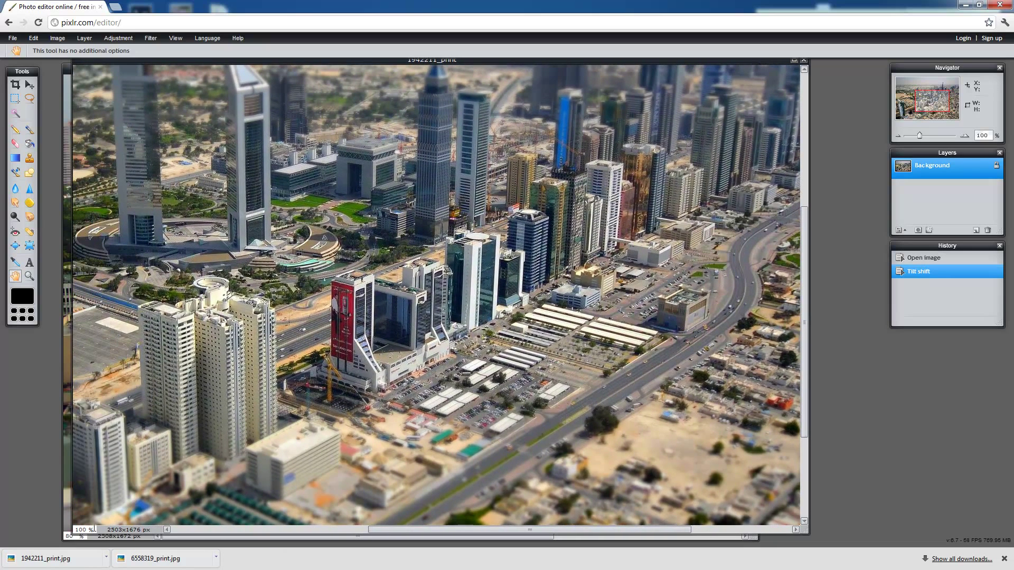
# Set the zoom to 80%, then enter 60%
pyautogui.write('80')
pyautogui.press('Return')
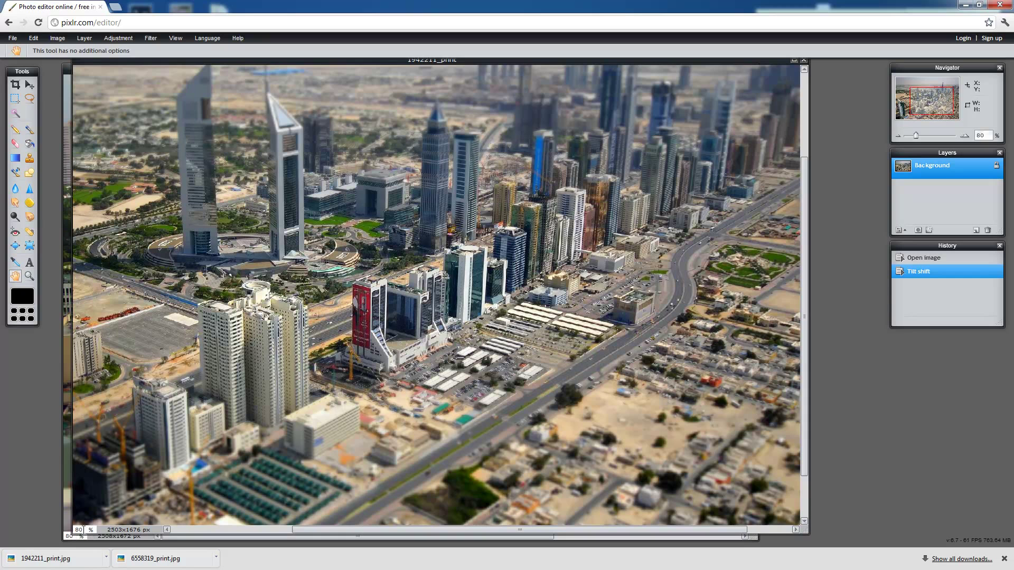
pyautogui.moveTo(87, 530); pyautogui.dragTo(57, 530)
pyautogui.write('60')
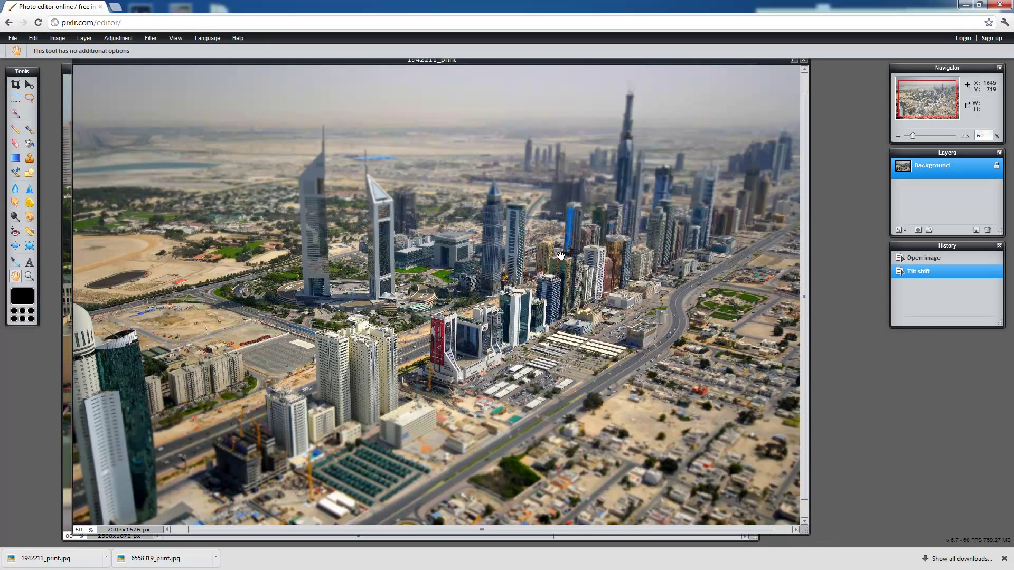
pyautogui.click(151, 38)
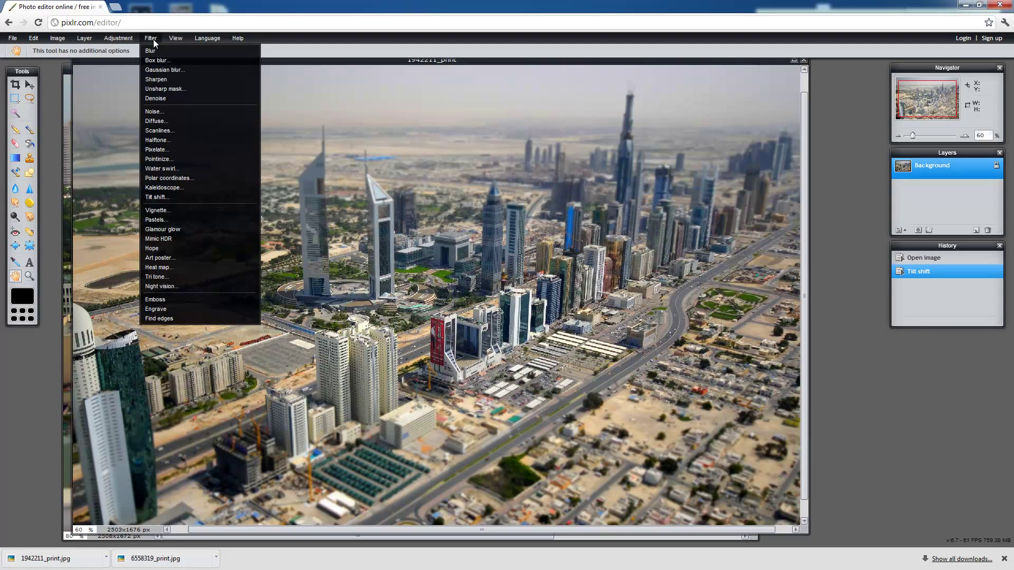
pyautogui.moveTo(238, 38)
pyautogui.moveTo(150, 41)
pyautogui.click(455, 61)
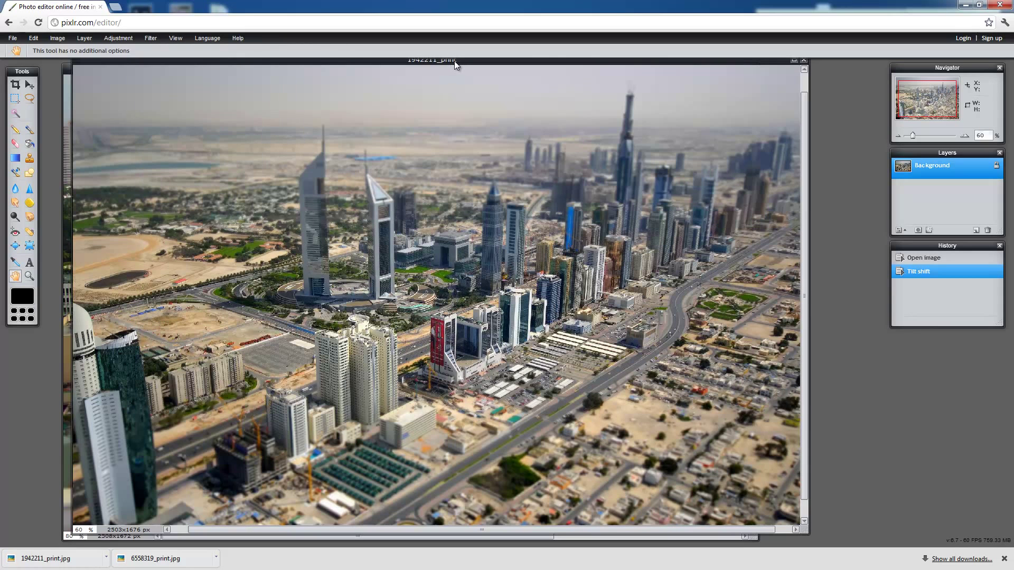